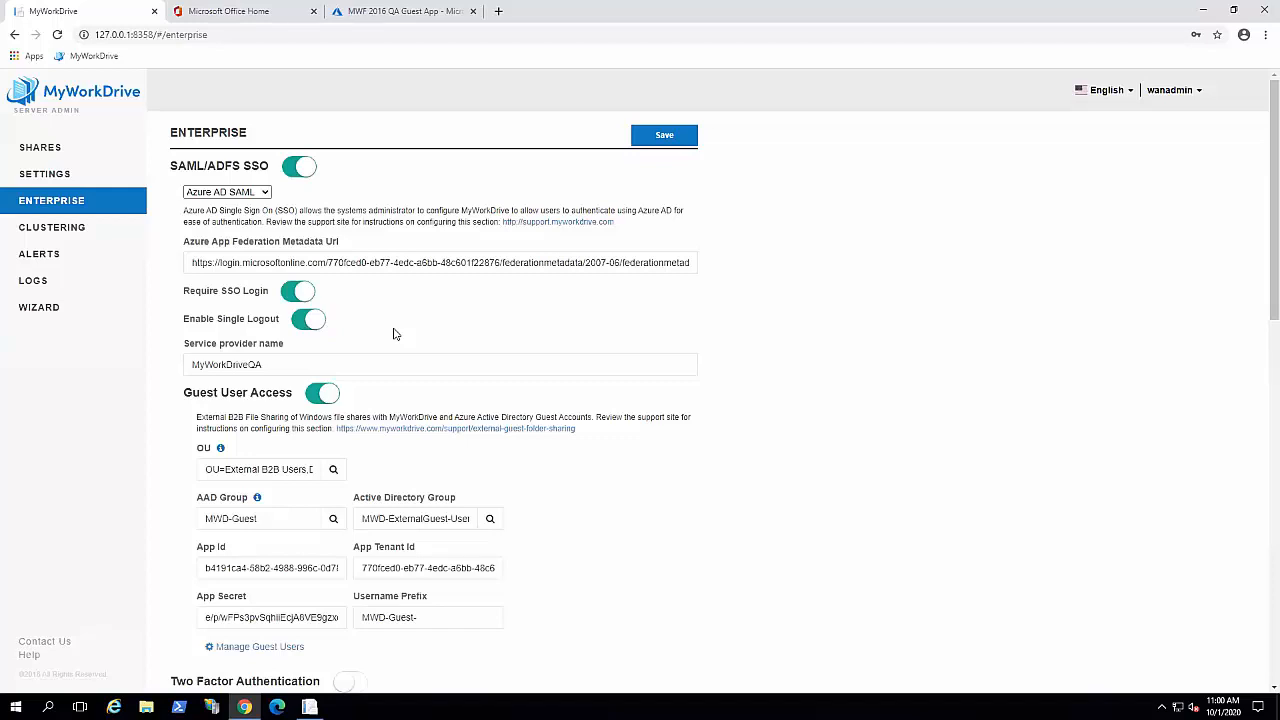
left_click(304, 293)
left_click(295, 296)
left_click(320, 317)
scroll(766, 397, "down", 3)
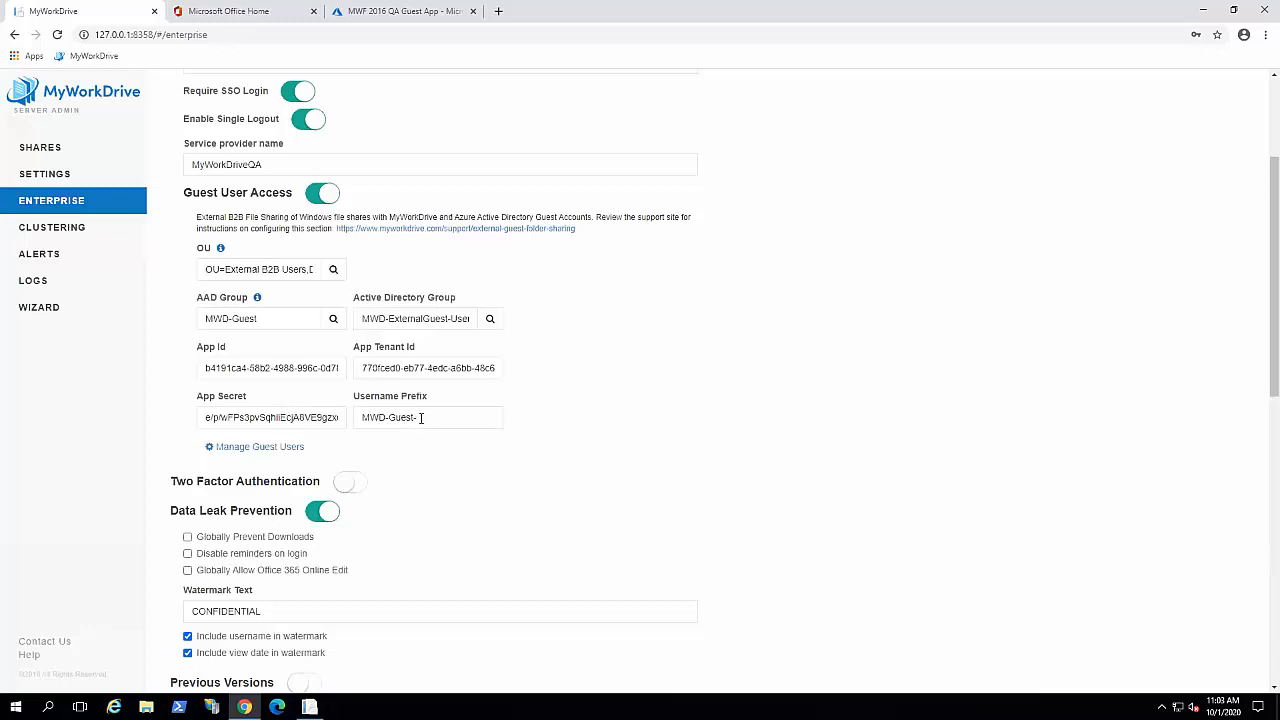
left_click_drag(421, 417, 364, 417)
left_click(366, 10)
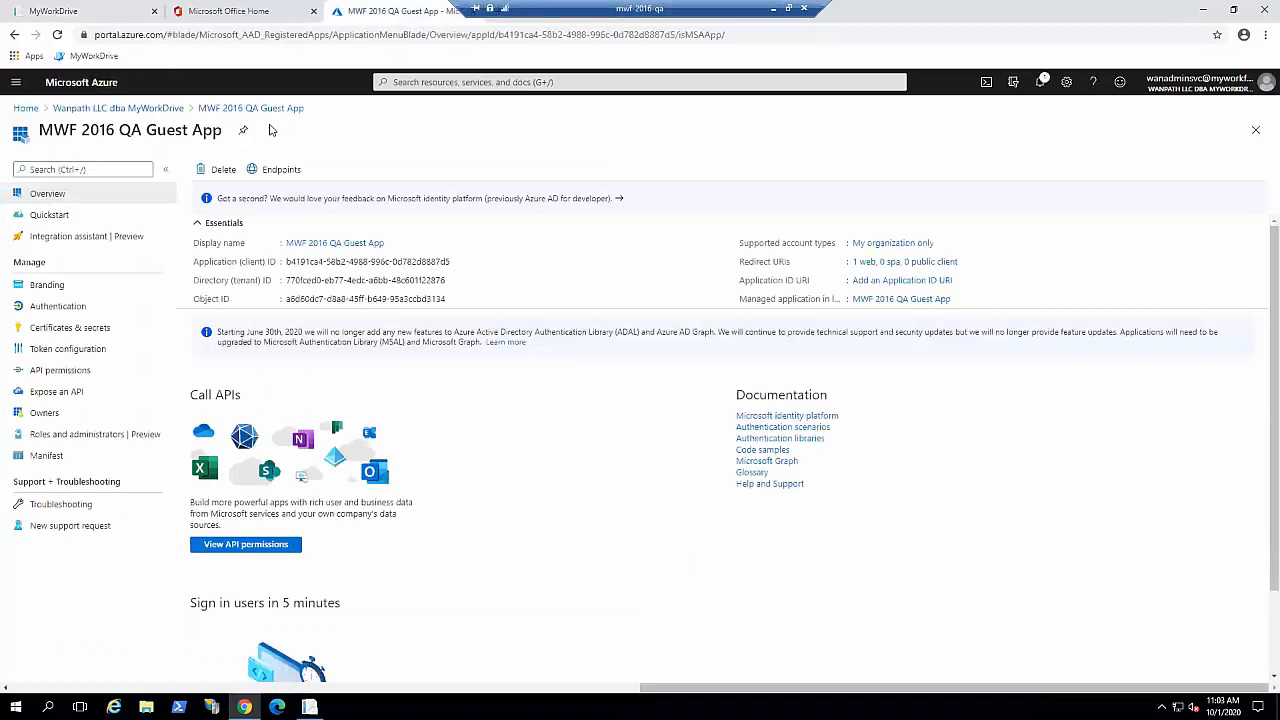
Step: Open the MyWorkDrive-QA-prod app registration from the tenant's App registrations list
left_click(140, 112)
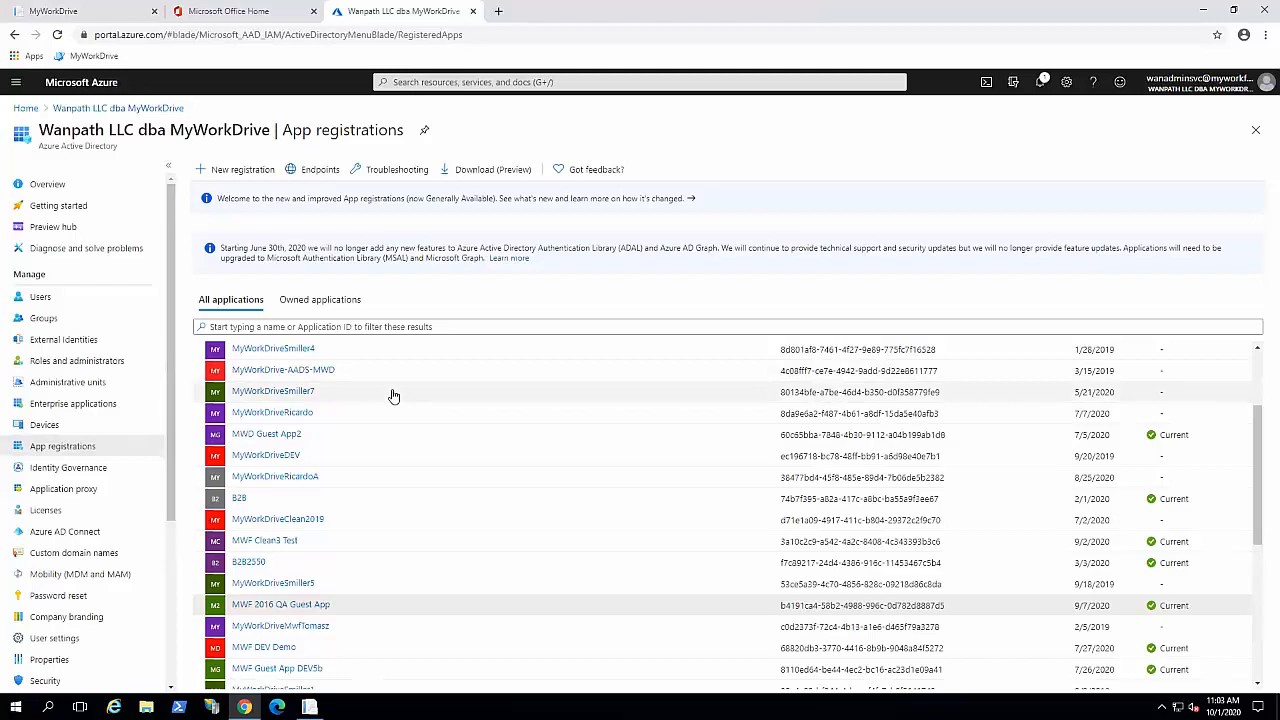
scroll(380, 478, "down", 3)
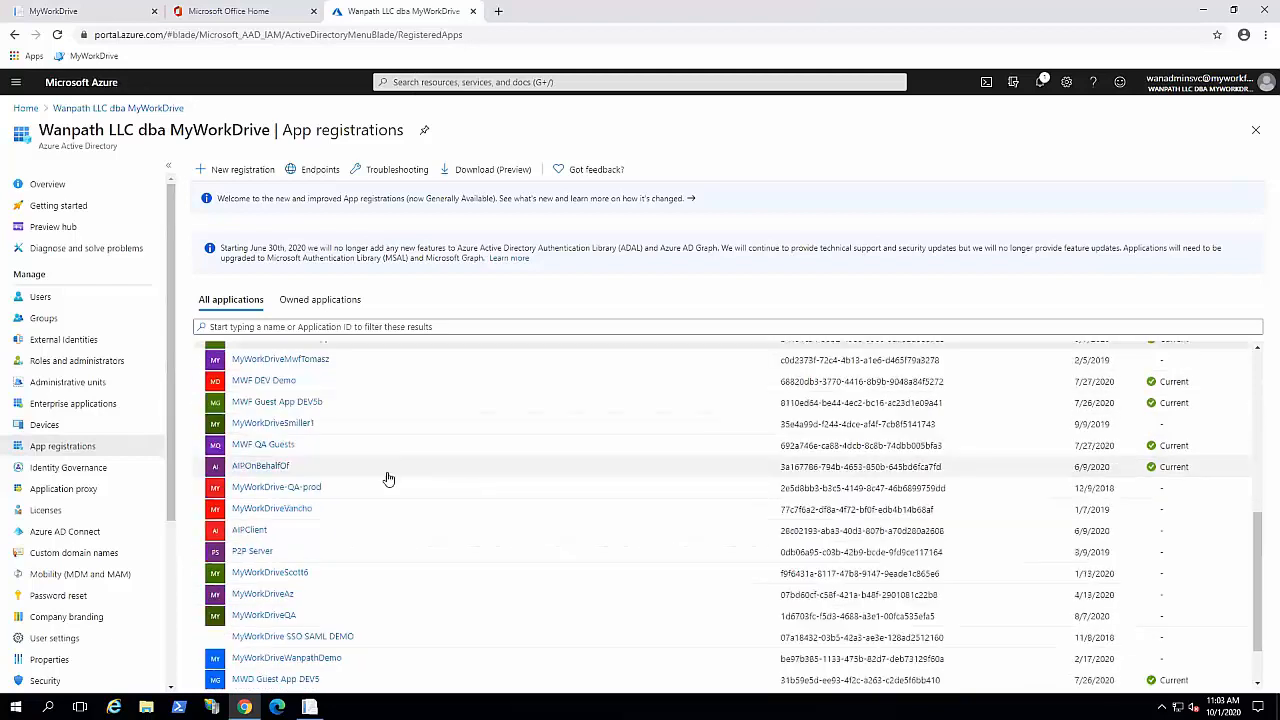
left_click(318, 489)
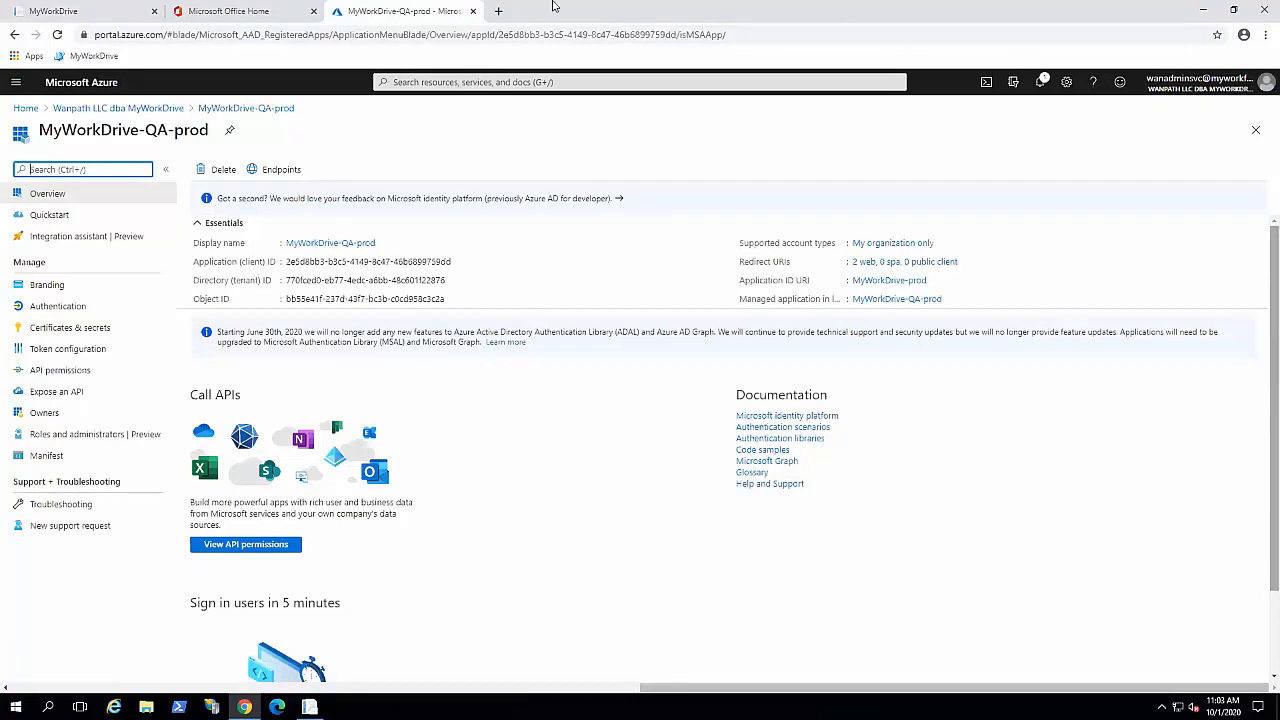
Step: Load the copied External B2B guest sharing support page in a new tab
left_click(498, 12)
right_click(494, 30)
left_click(524, 112)
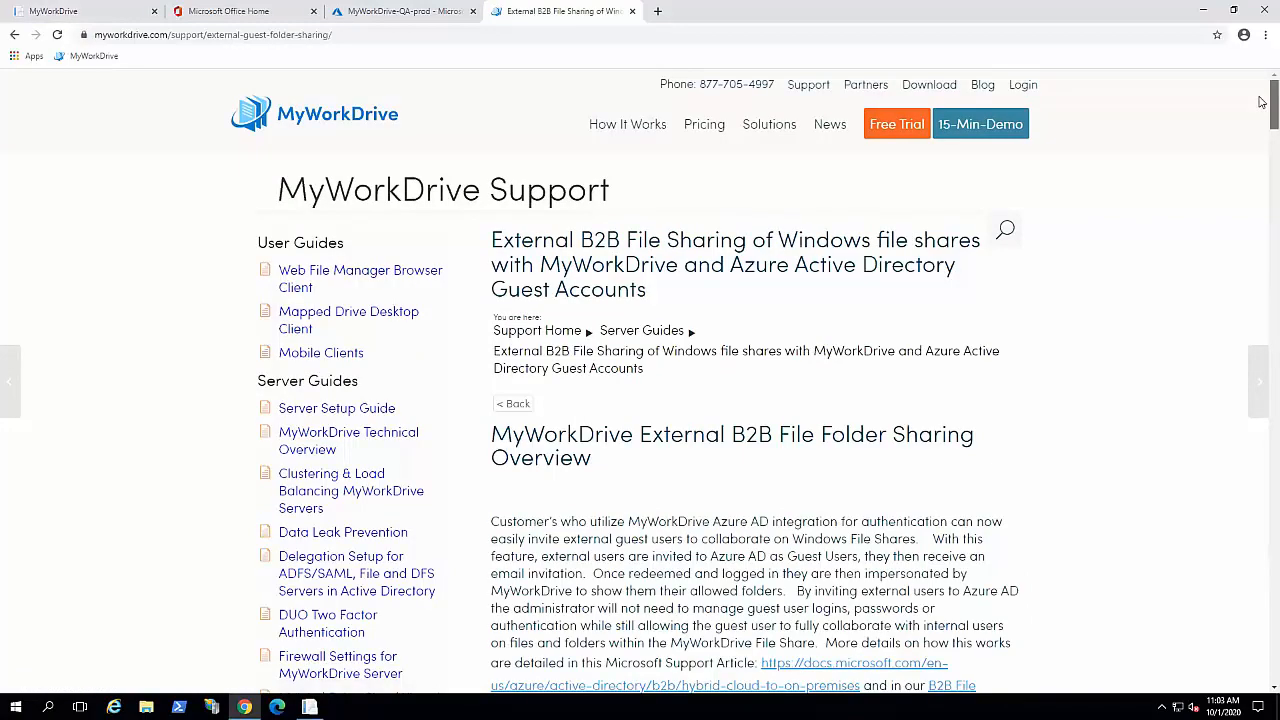
Step: Scroll the B2B guide to its app registration sections, then return to the server admin Enterprise page
left_click_drag(1262, 102, 1258, 362)
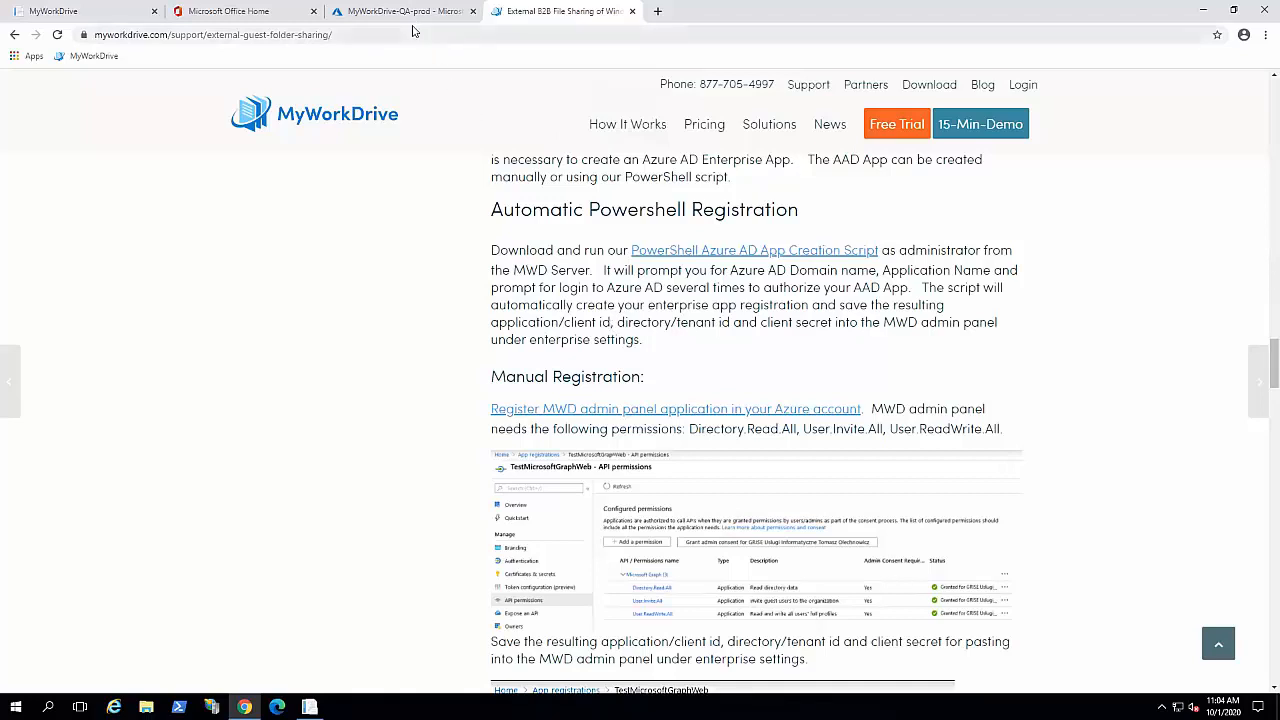
left_click(75, 12)
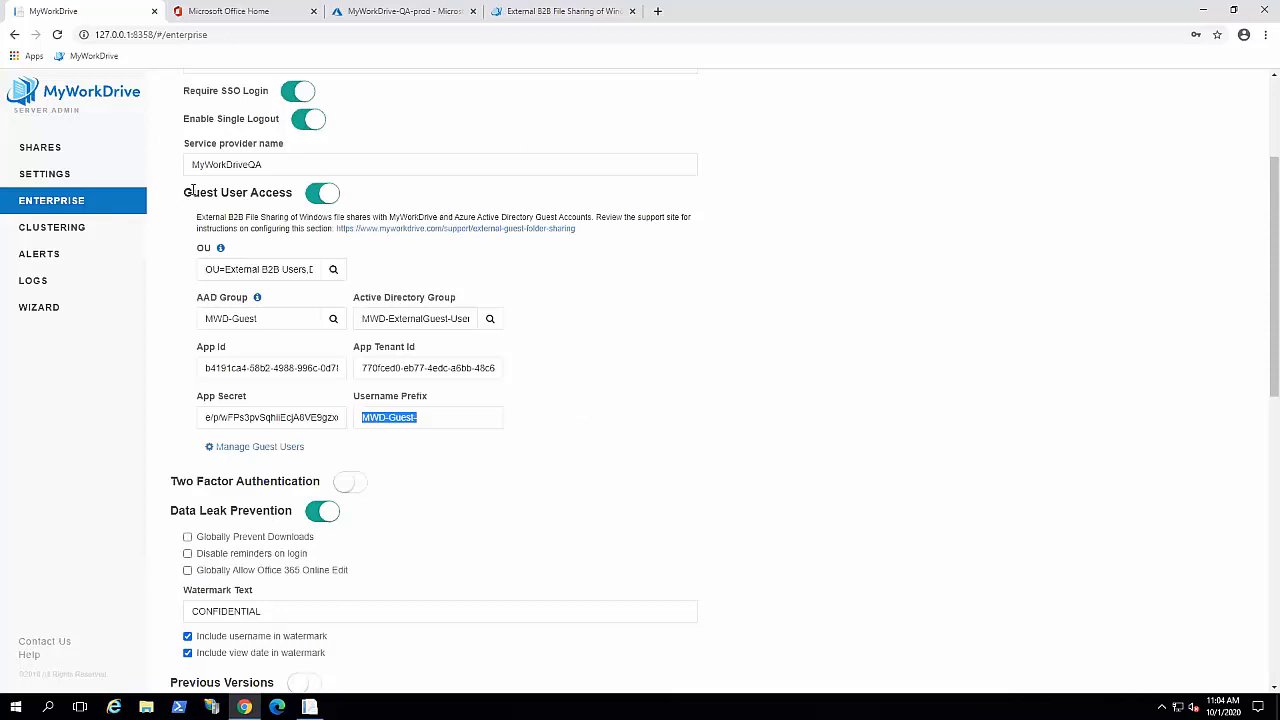
left_click(240, 455)
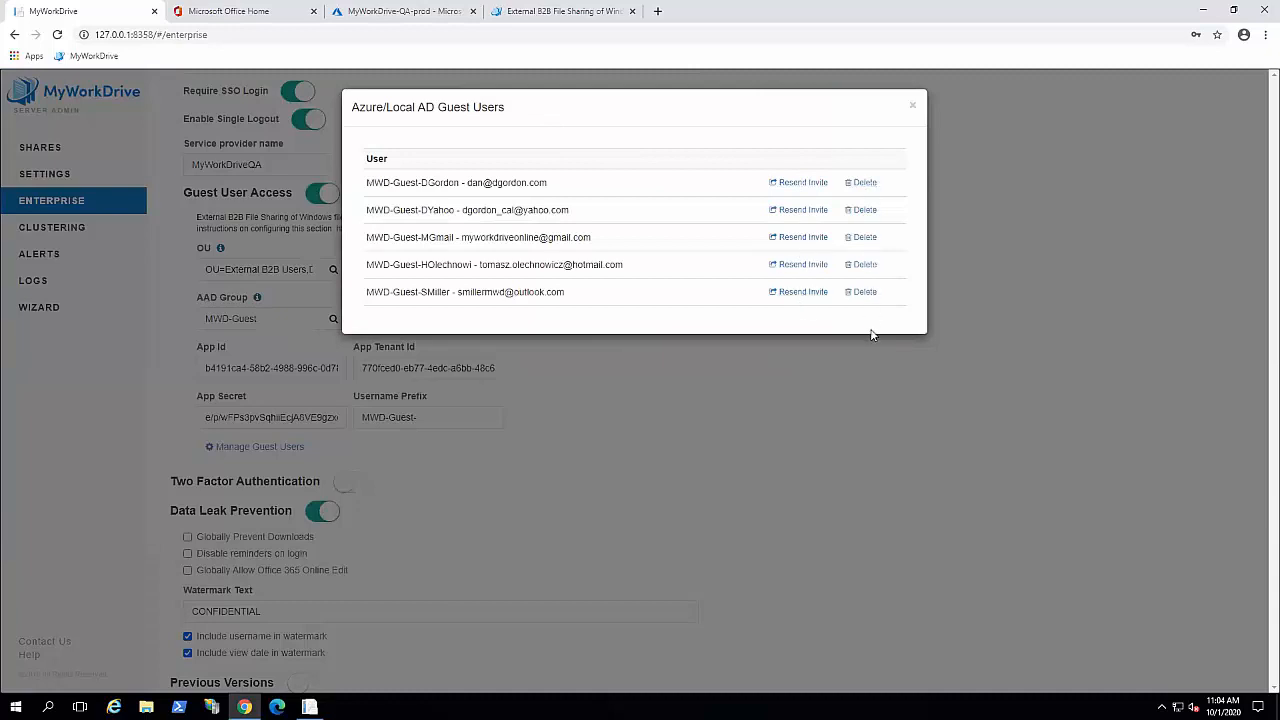
left_click(912, 110)
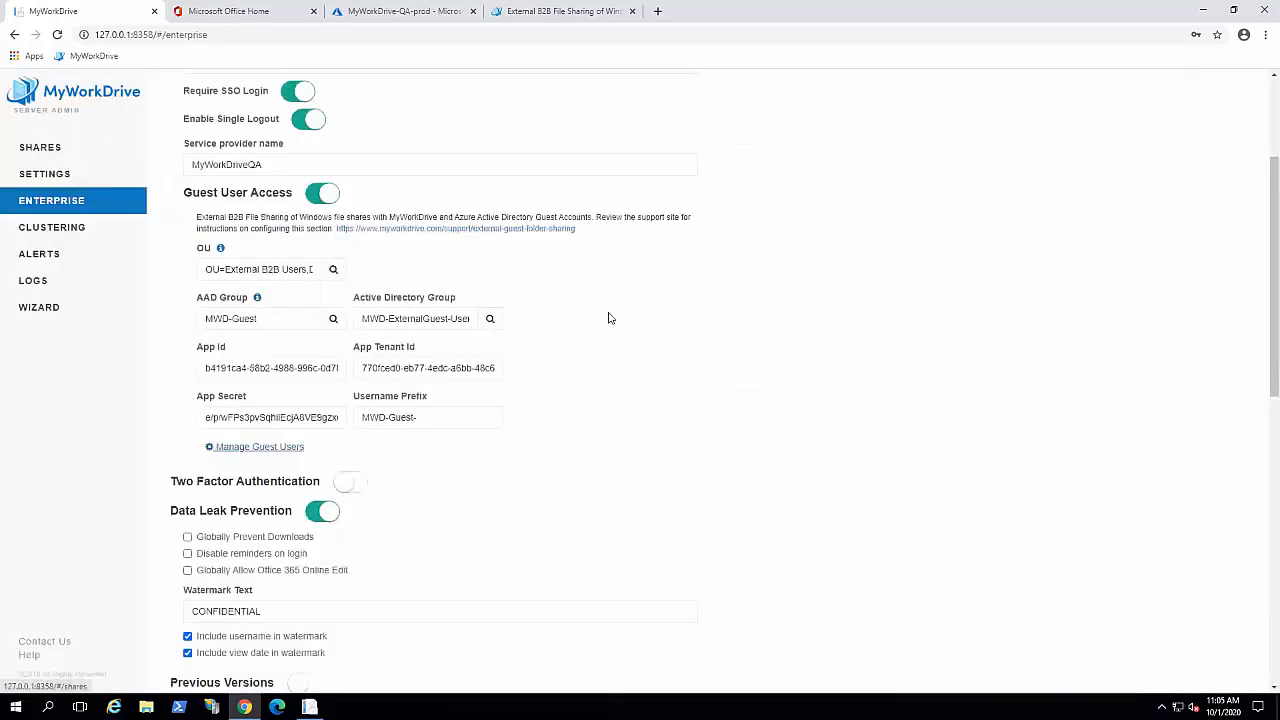
scroll(600, 325, "up", 2)
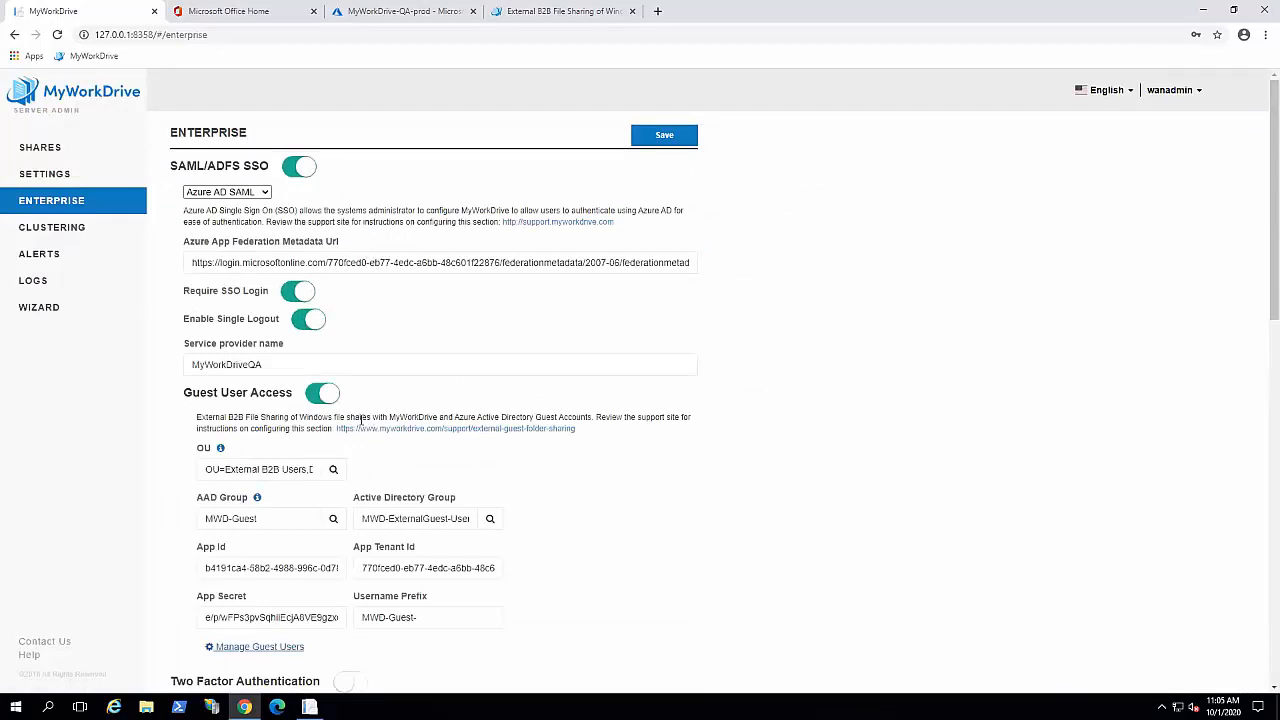
Step: Open share-qa-local from the Shares list for editing
left_click(40, 147)
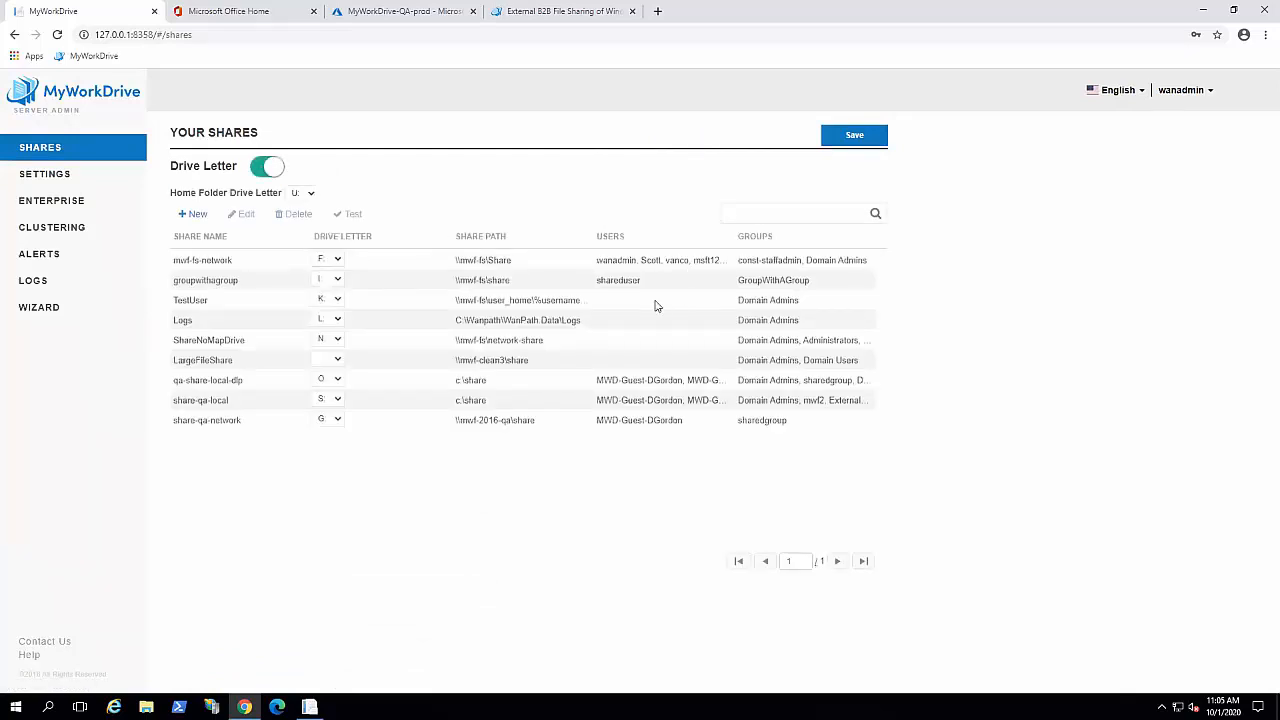
left_click(380, 403)
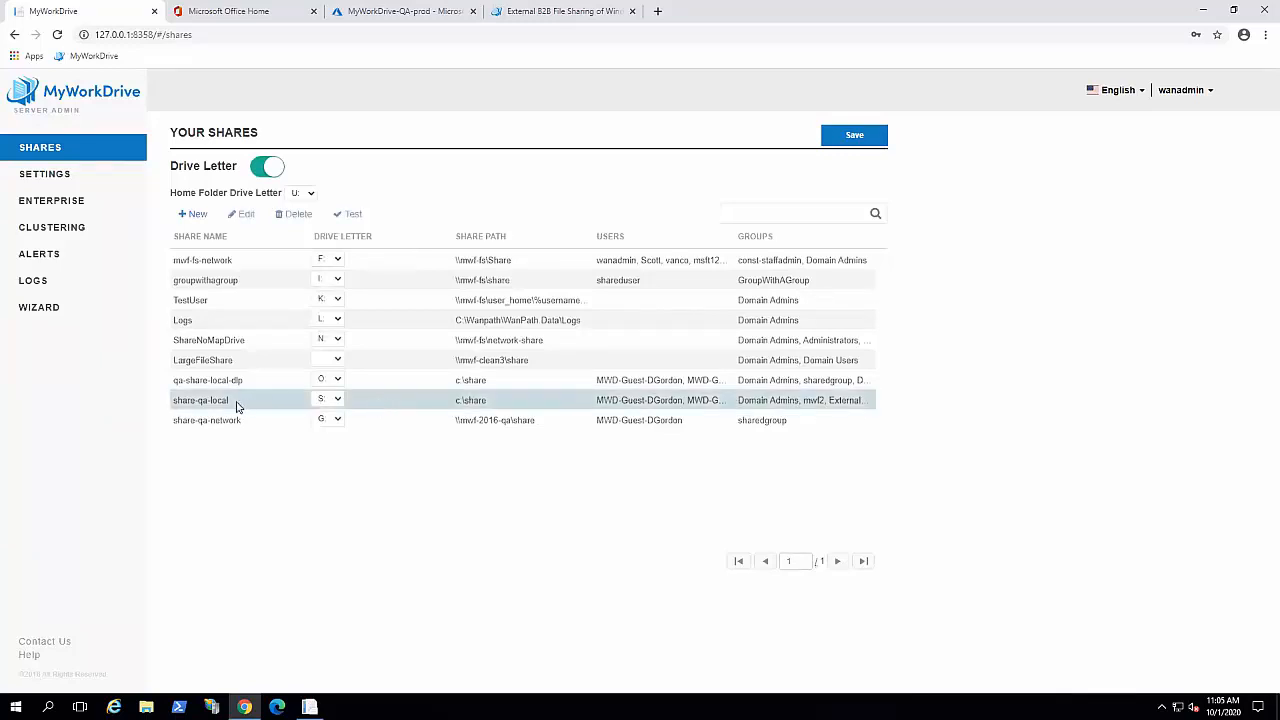
left_click(240, 213)
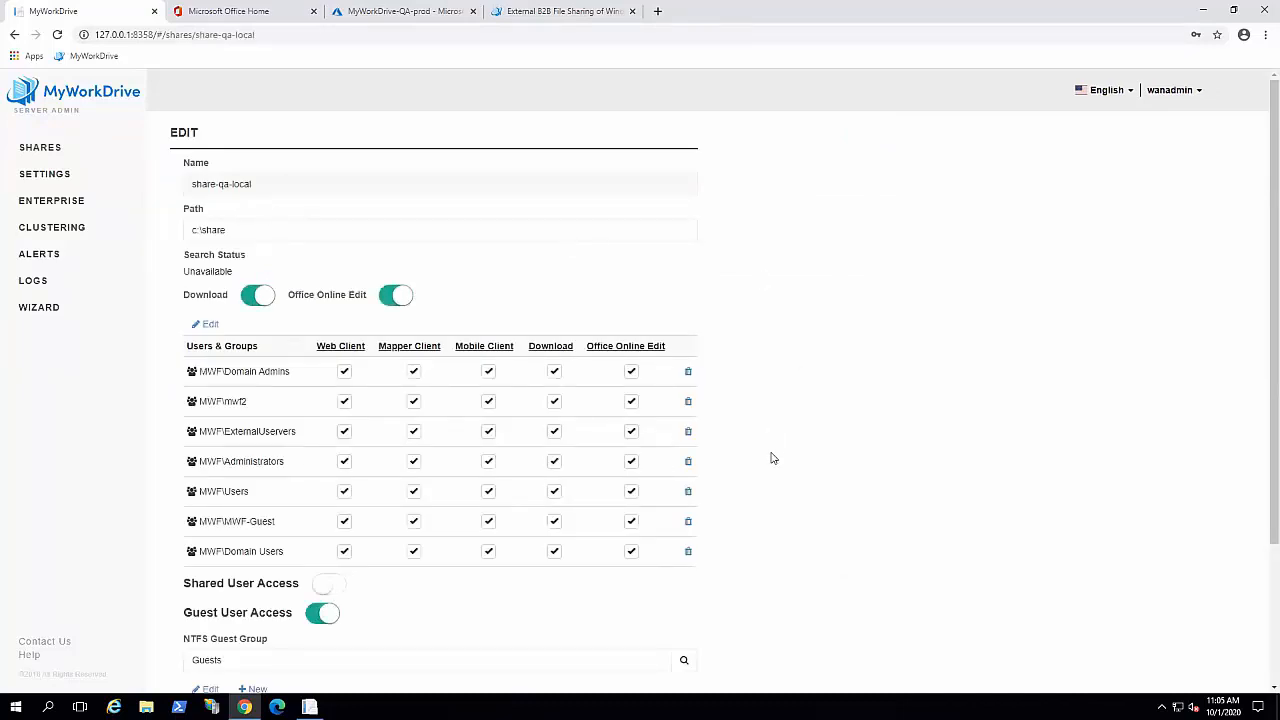
Step: Review the share's Guest User Access section and bring up the NTFS Guest Group picker
scroll(777, 449, "down", 1)
scroll(785, 442, "down", 1)
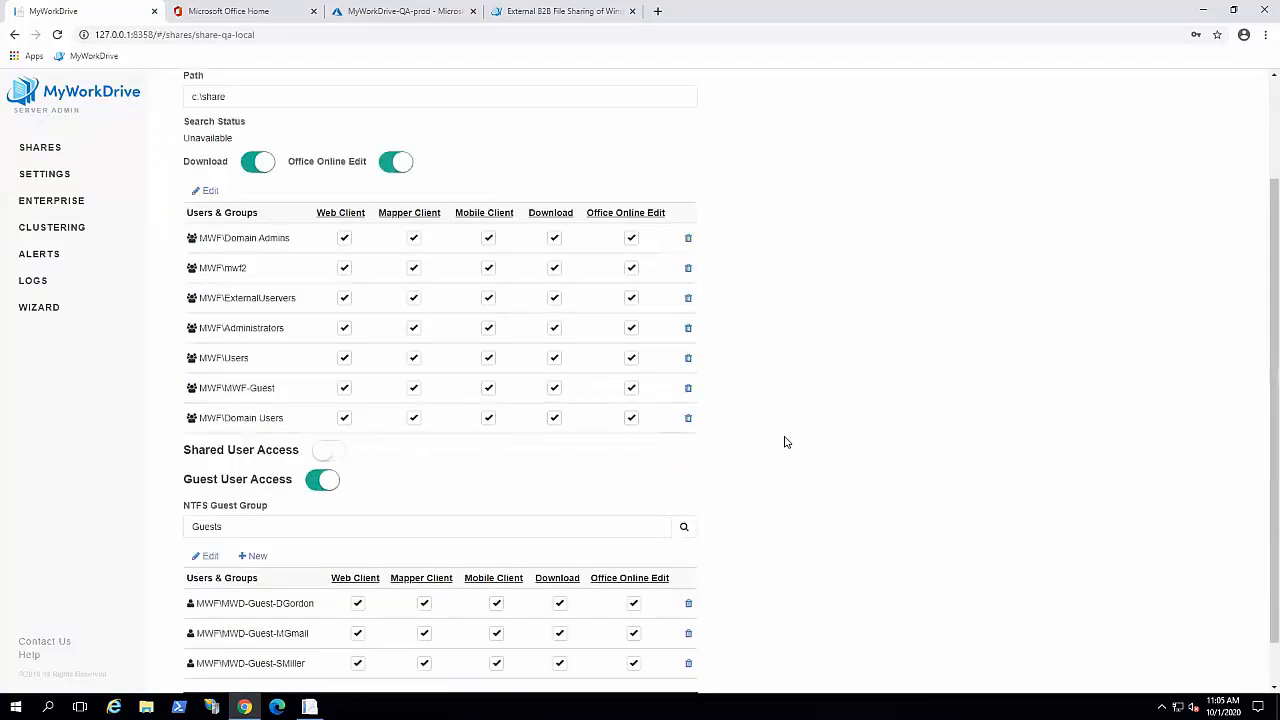
scroll(785, 442, "down", 1)
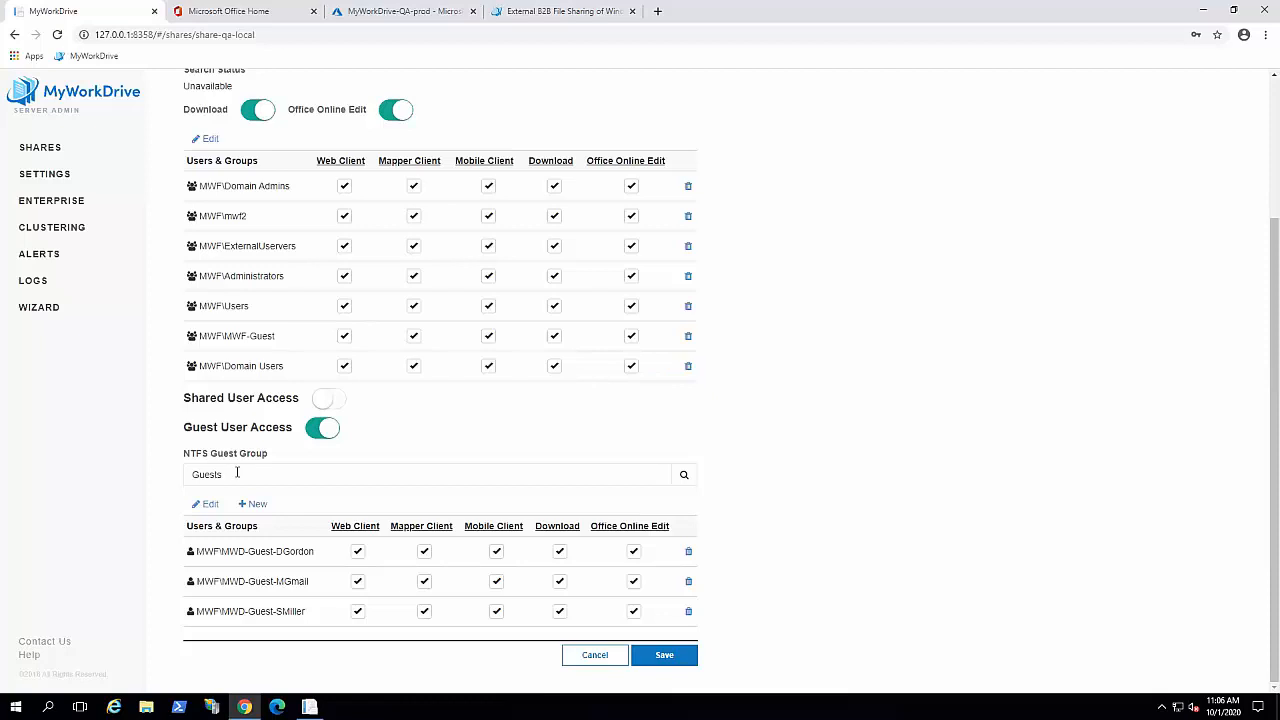
scroll(237, 473, "up", 2)
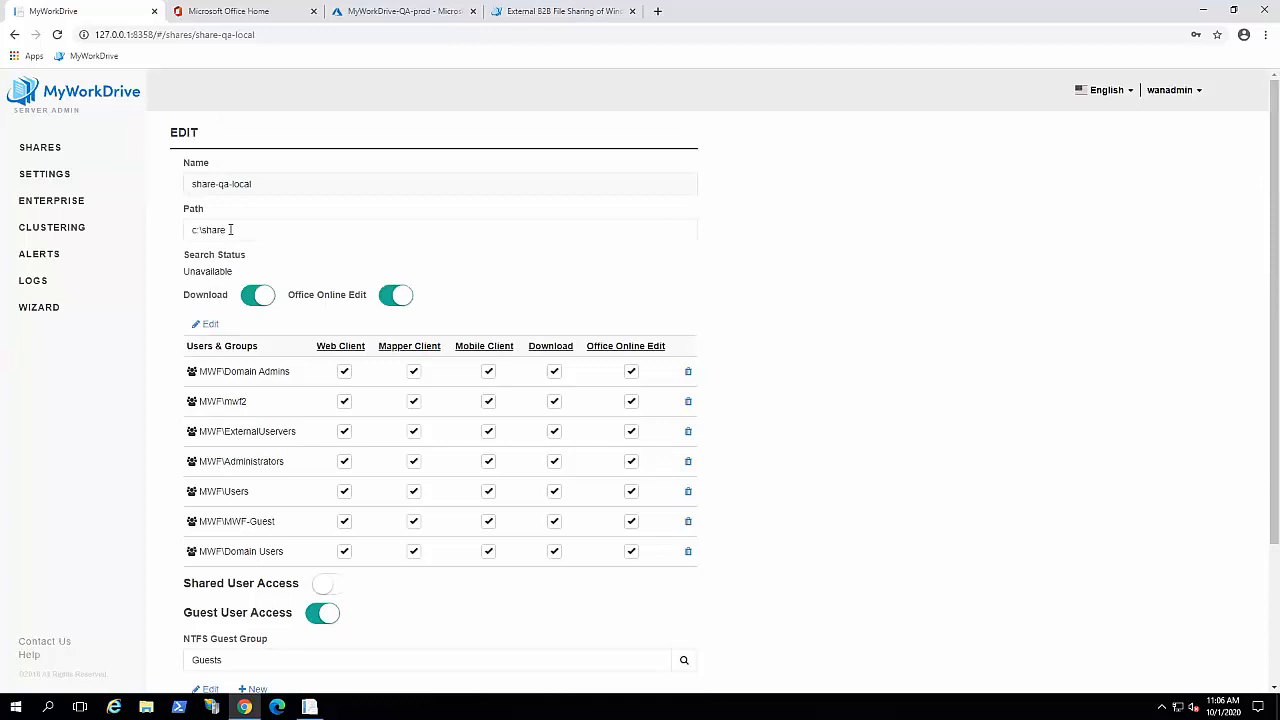
scroll(370, 575, "down", 1)
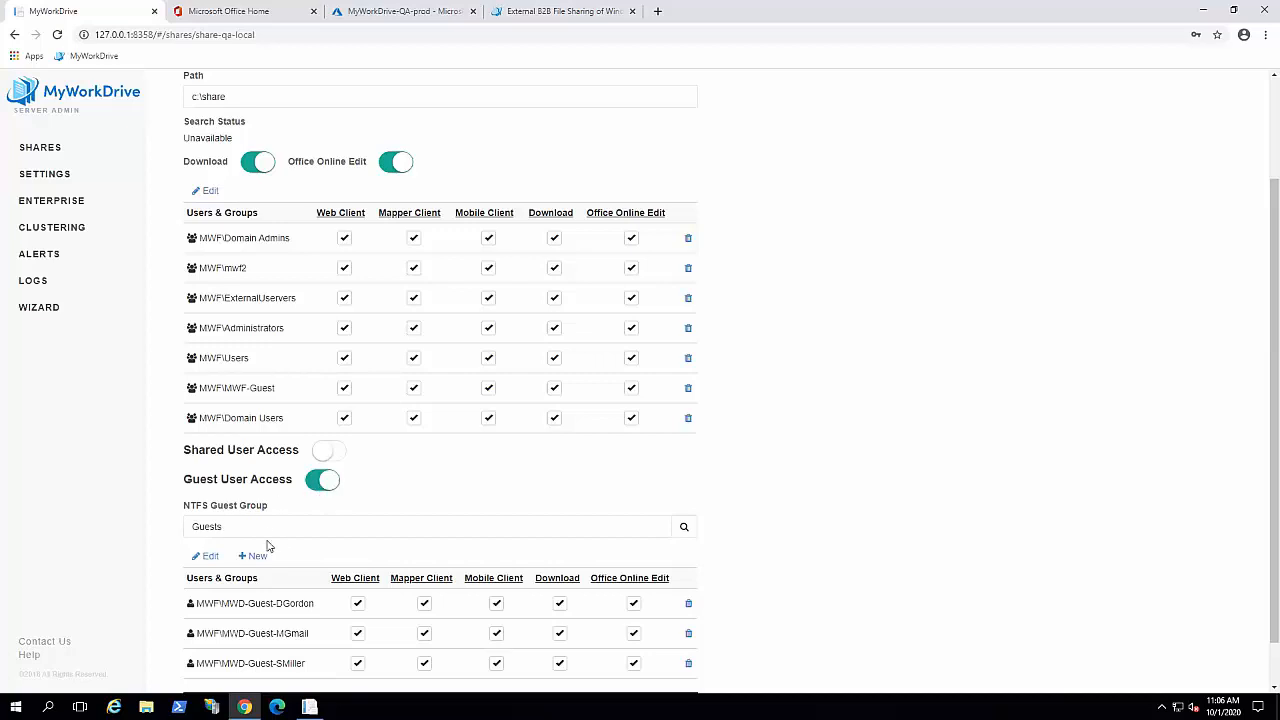
left_click(685, 530)
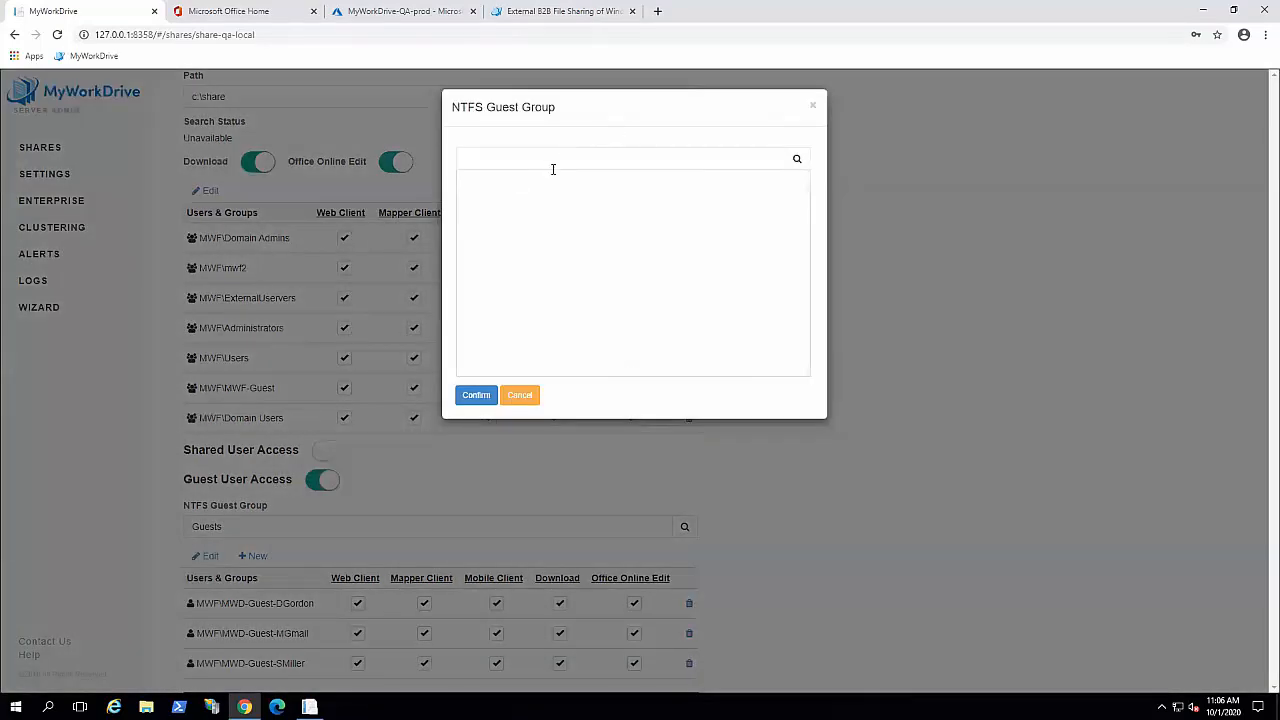
left_click(813, 107)
scroll(858, 560, "down", 1)
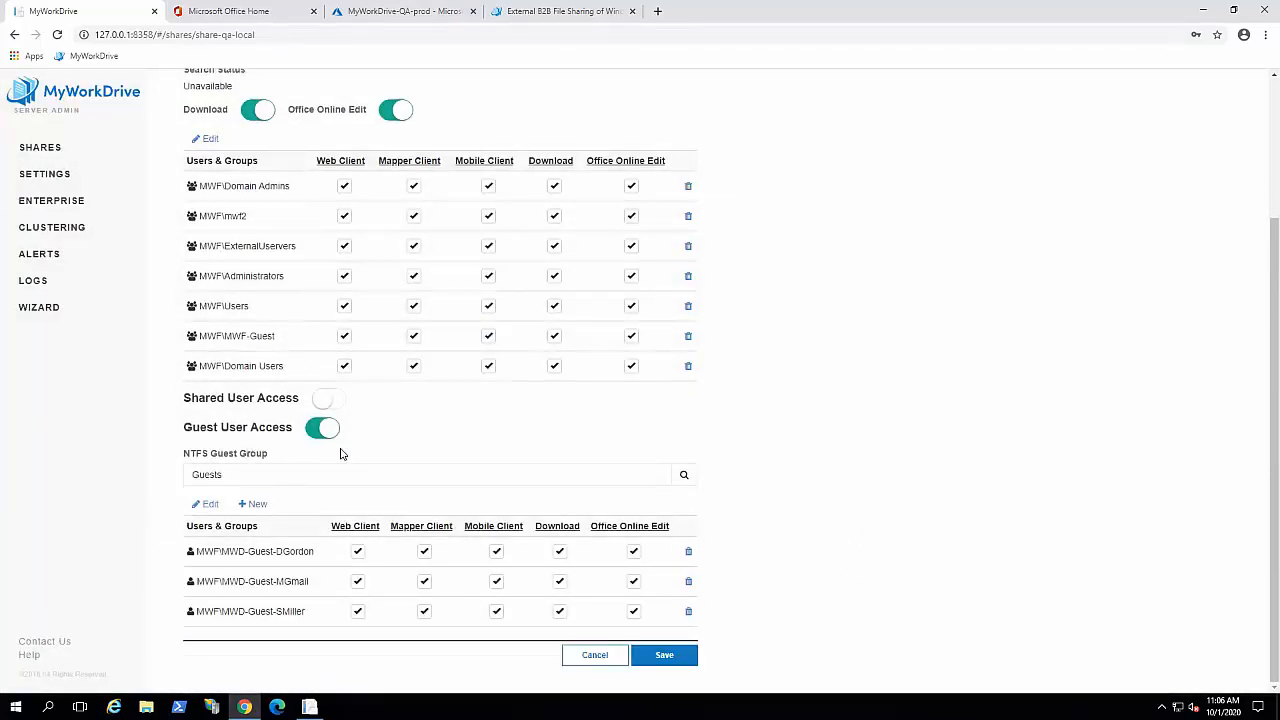
Step: Add a new guest user to share-qa-local with a first name and e-mail address
left_click(255, 505)
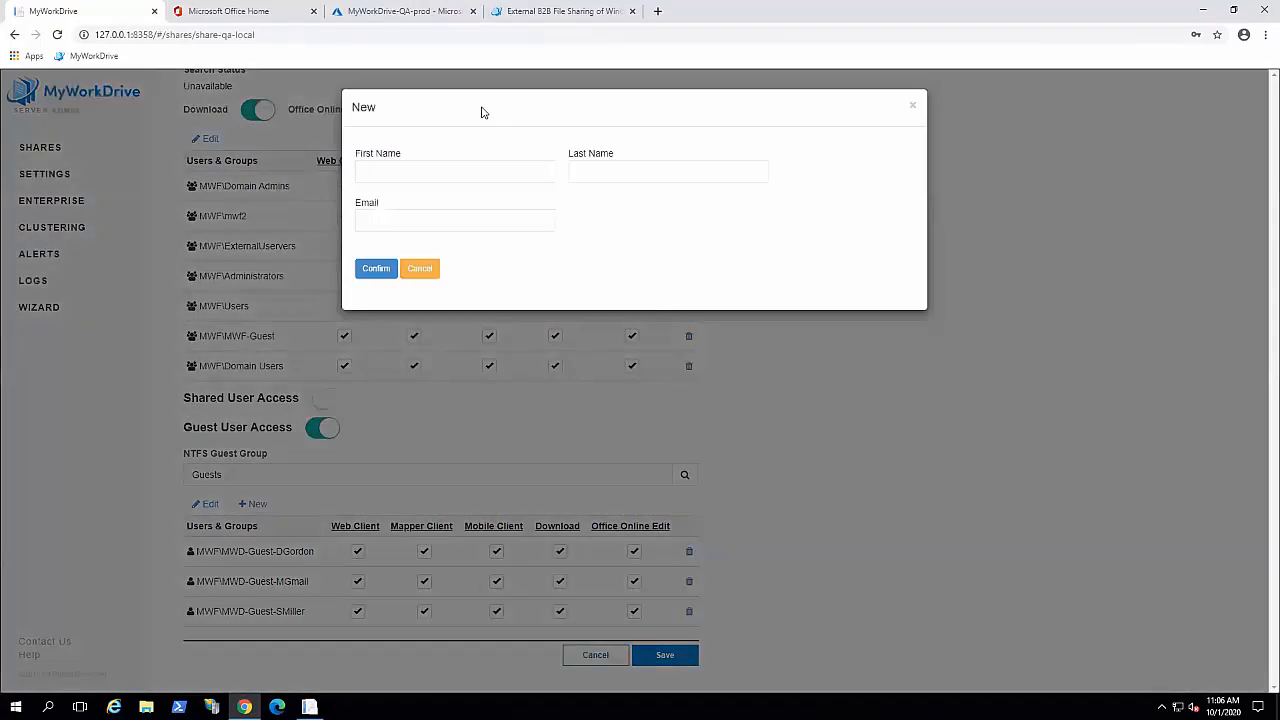
left_click(452, 170)
type("D")
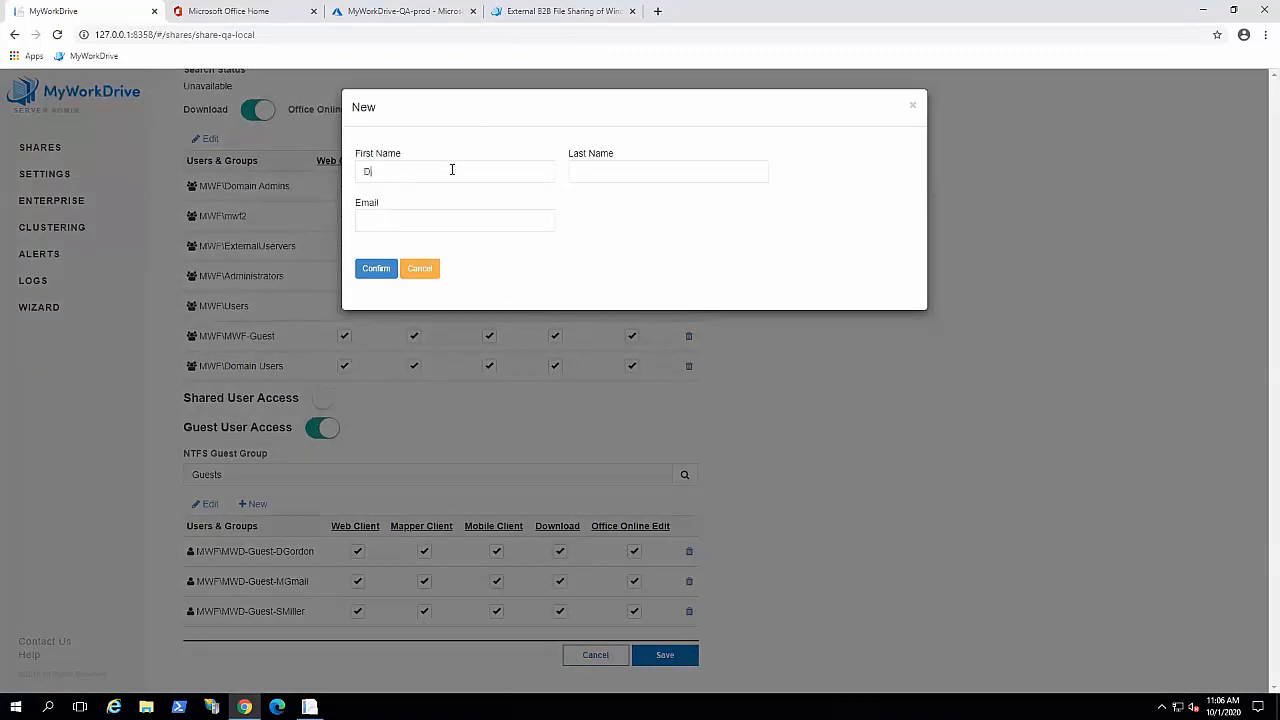
type("emo")
type("User")
key("Tab")
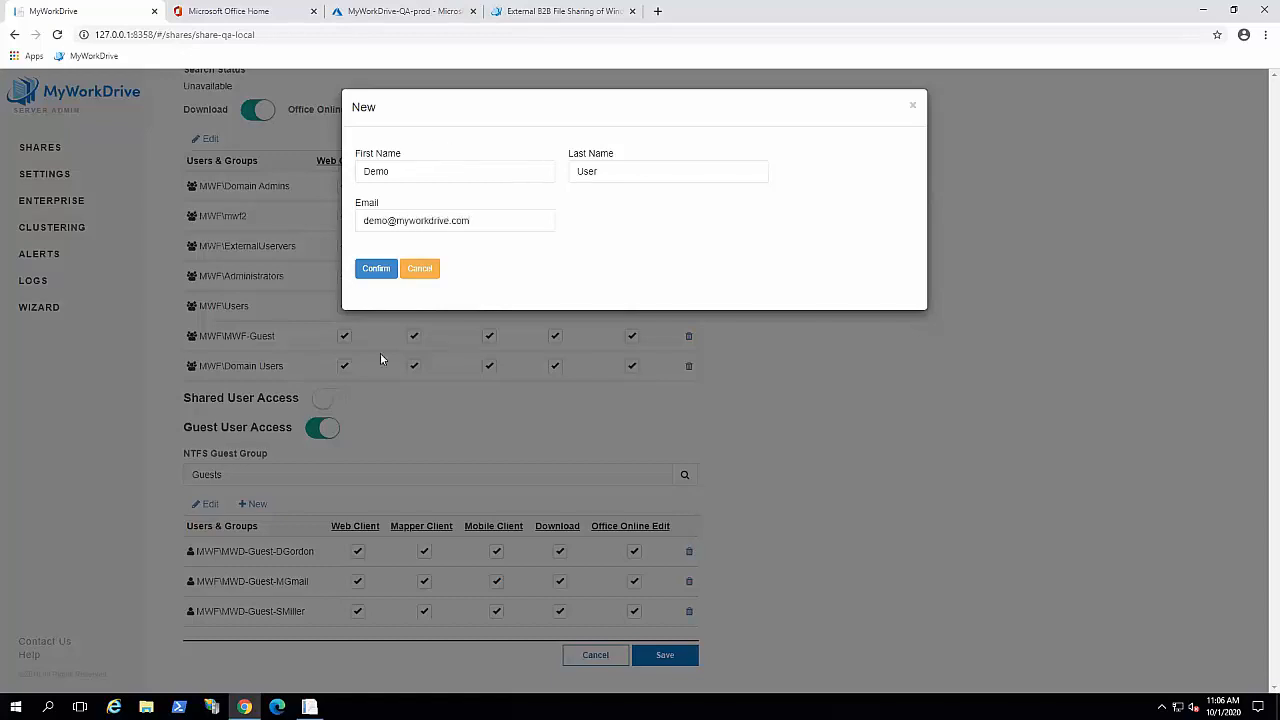
left_click(373, 270)
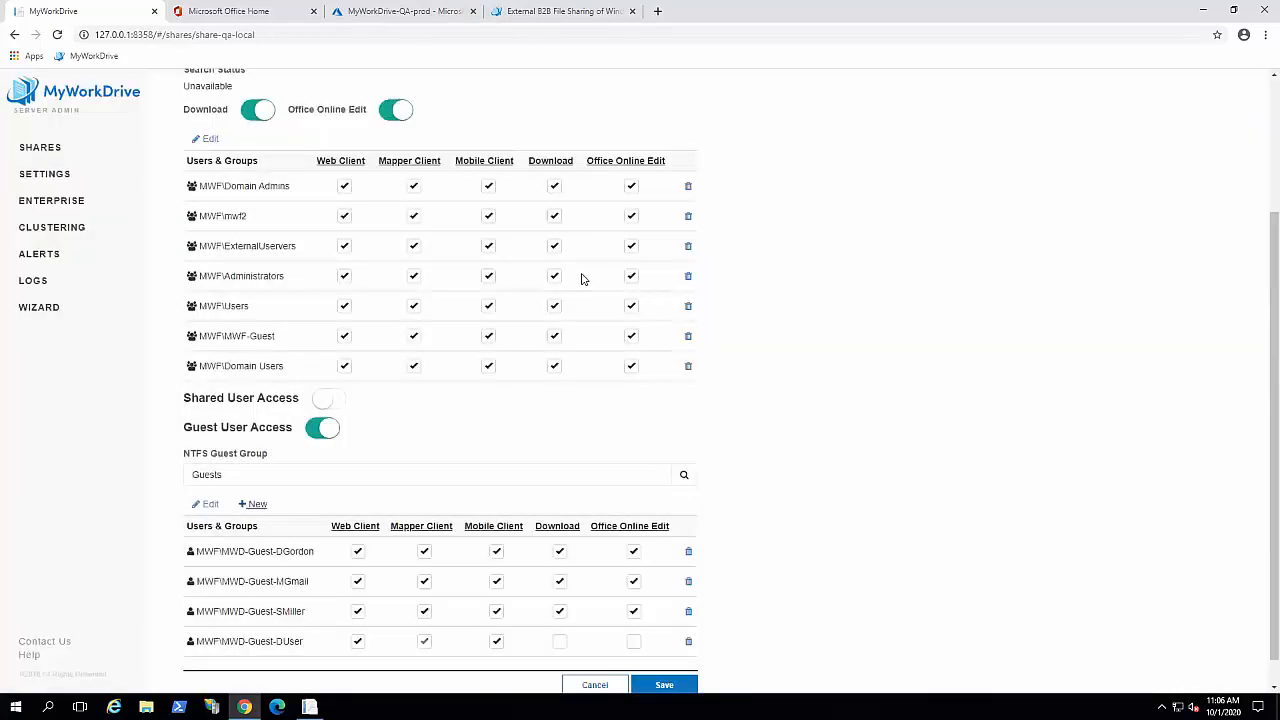
Step: For the DUser guest, remove Mapper Client and Download, and allow Office Online Edit
scroll(768, 437, "down", 1)
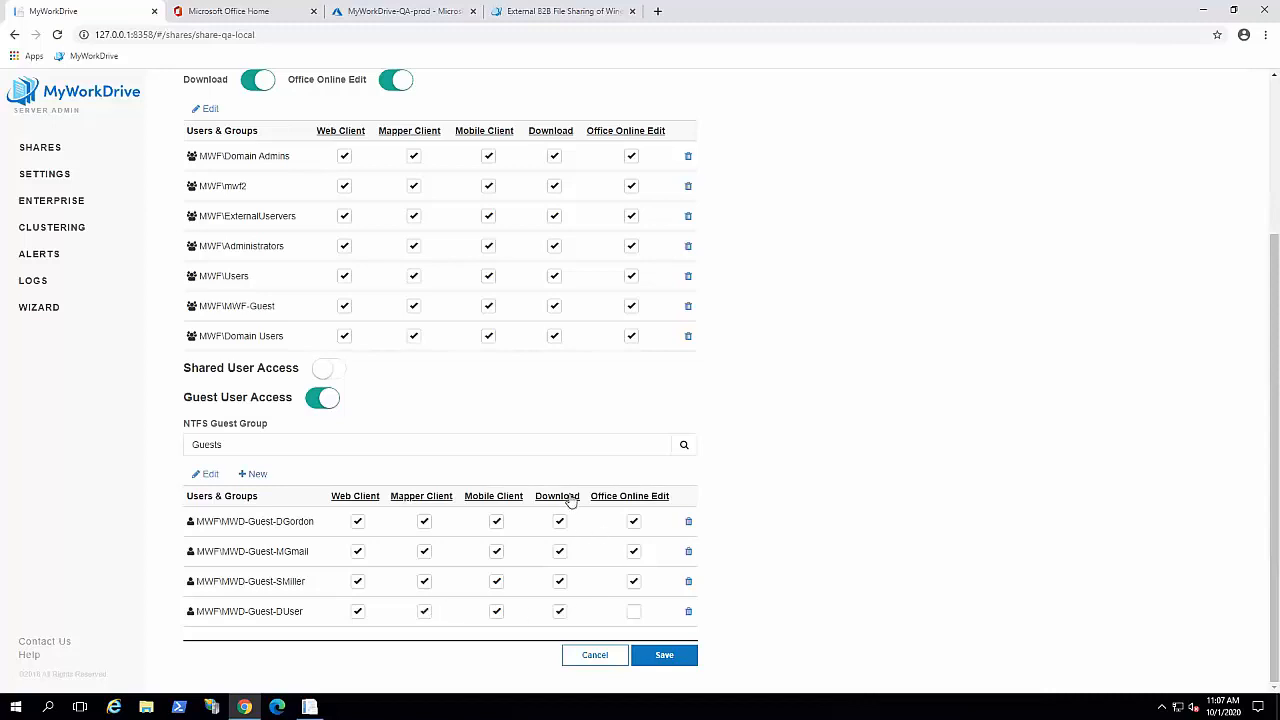
left_click(424, 611)
left_click(560, 613)
left_click(633, 612)
Step: For all guests, clear Mapper and Mobile Client, grant Download and Office Online Edit, then save
scroll(805, 531, "up", 1)
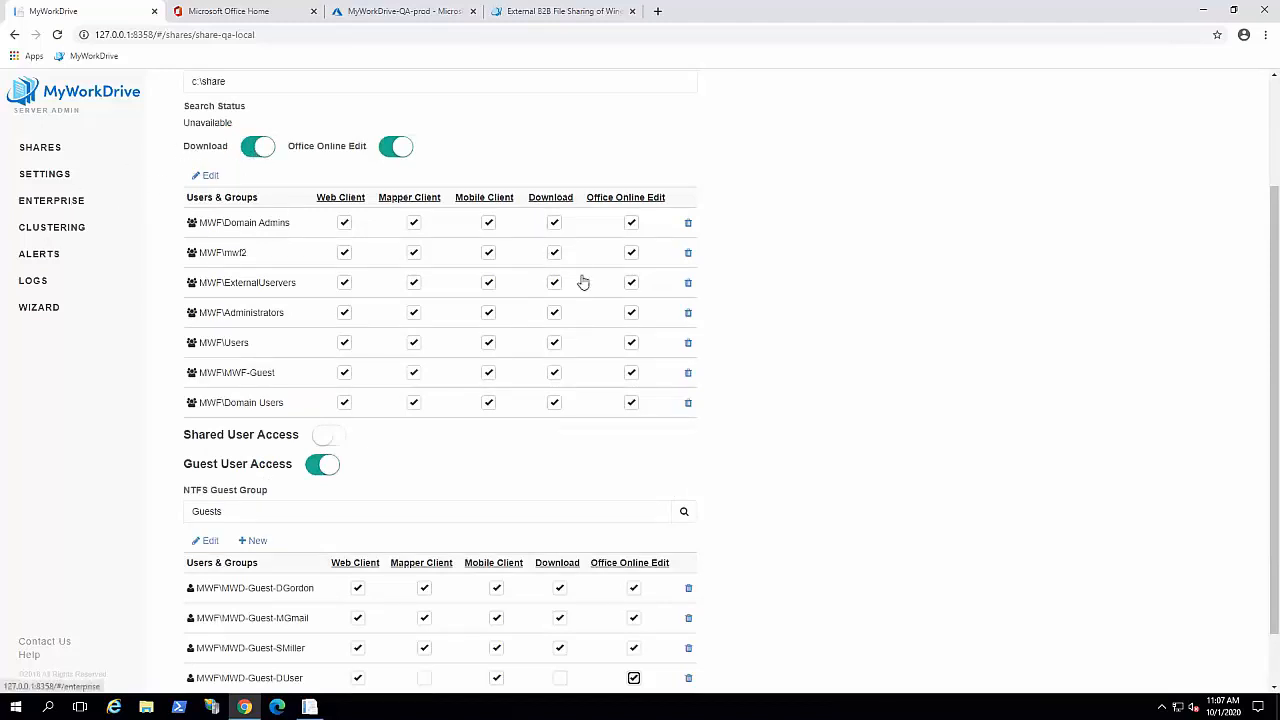
scroll(827, 447, "down", 1)
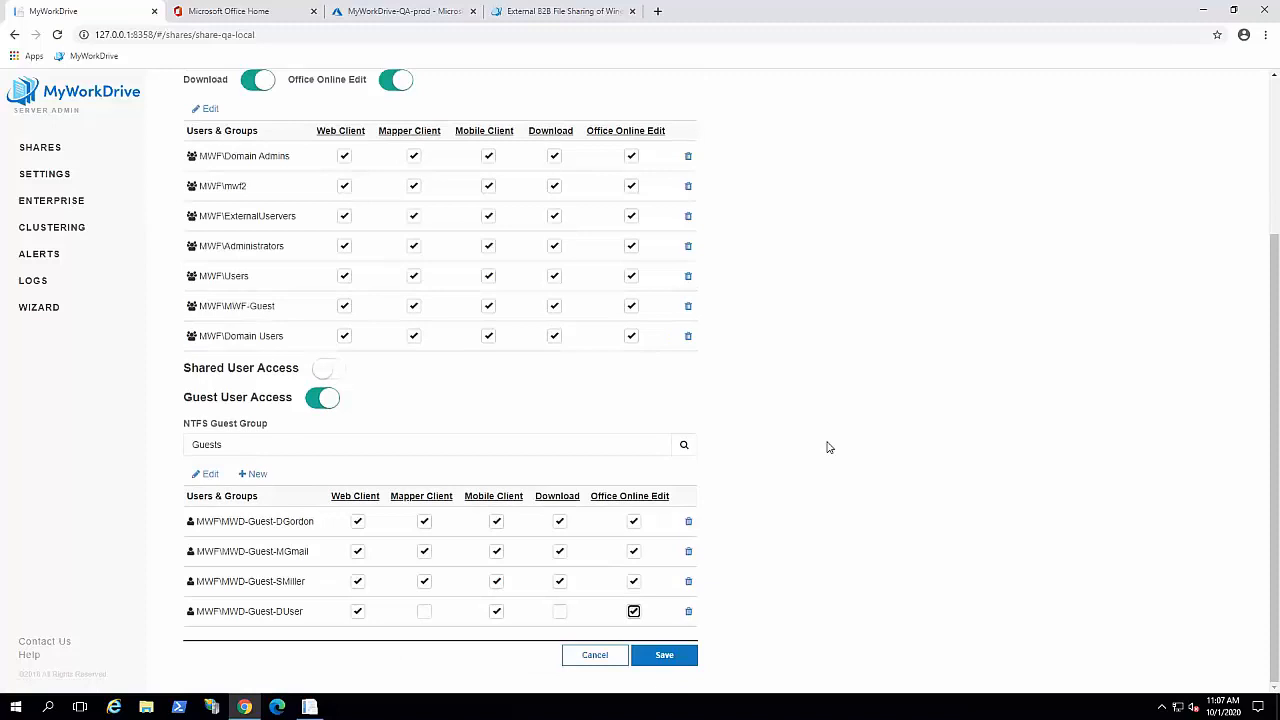
left_click(444, 500)
left_click(498, 497)
left_click(556, 497)
left_click(630, 497)
left_click(664, 656)
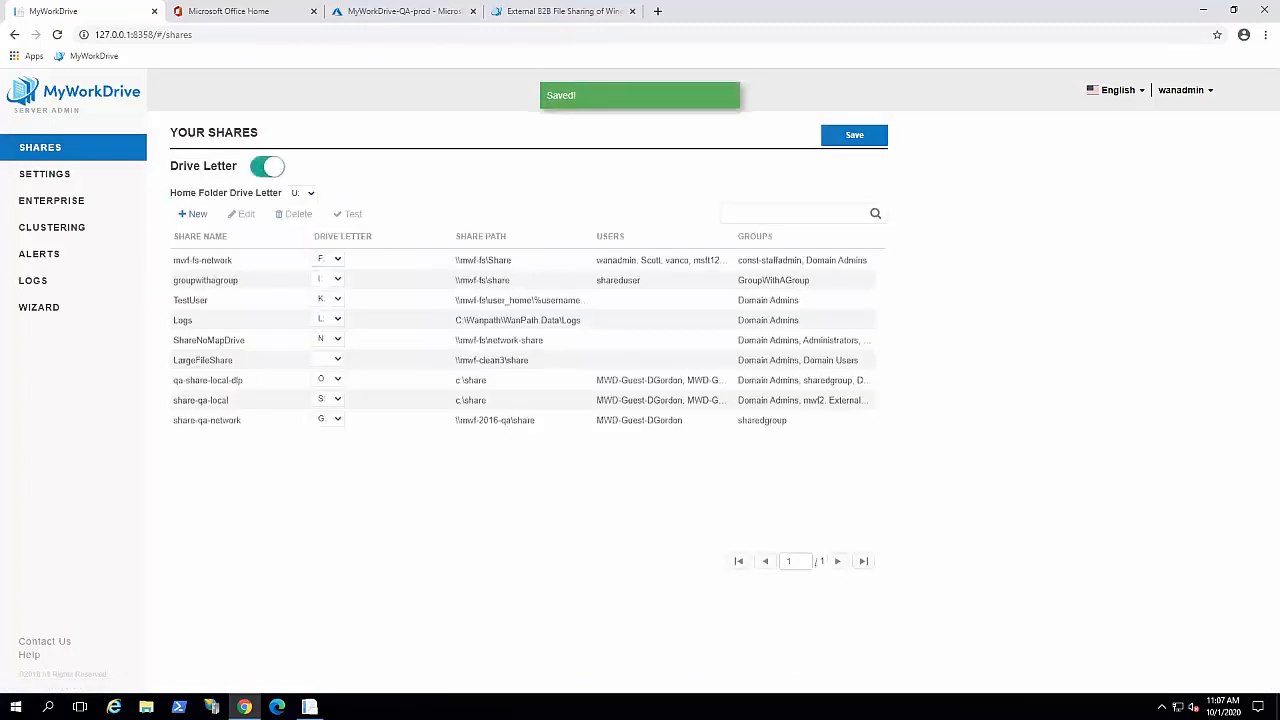
left_click(395, 19)
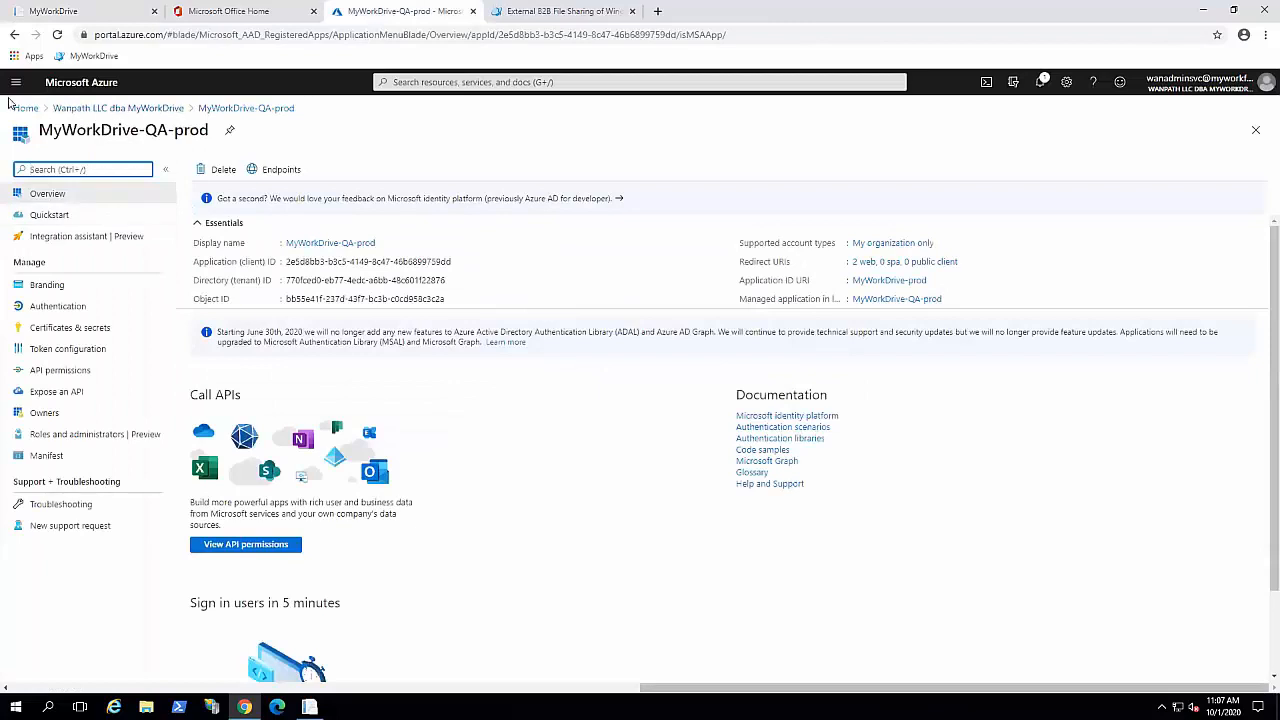
Step: Go to the Users list under Azure Active Directory
left_click(15, 84)
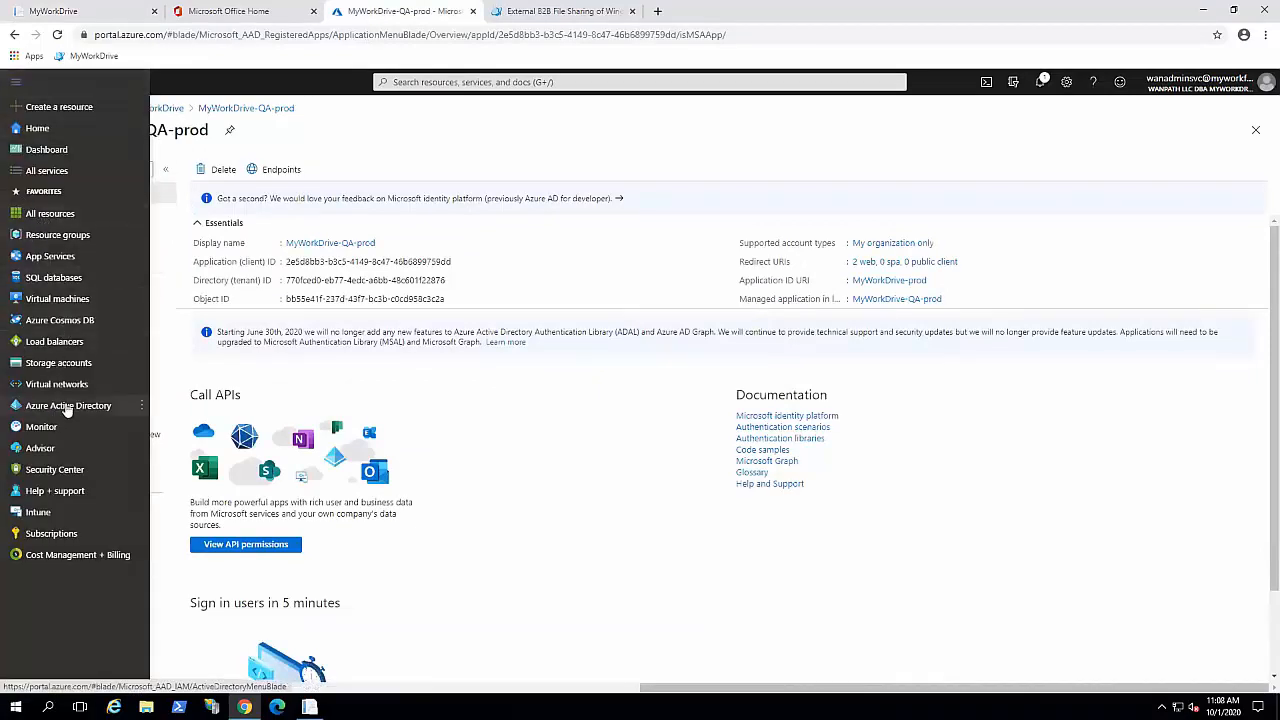
left_click(62, 406)
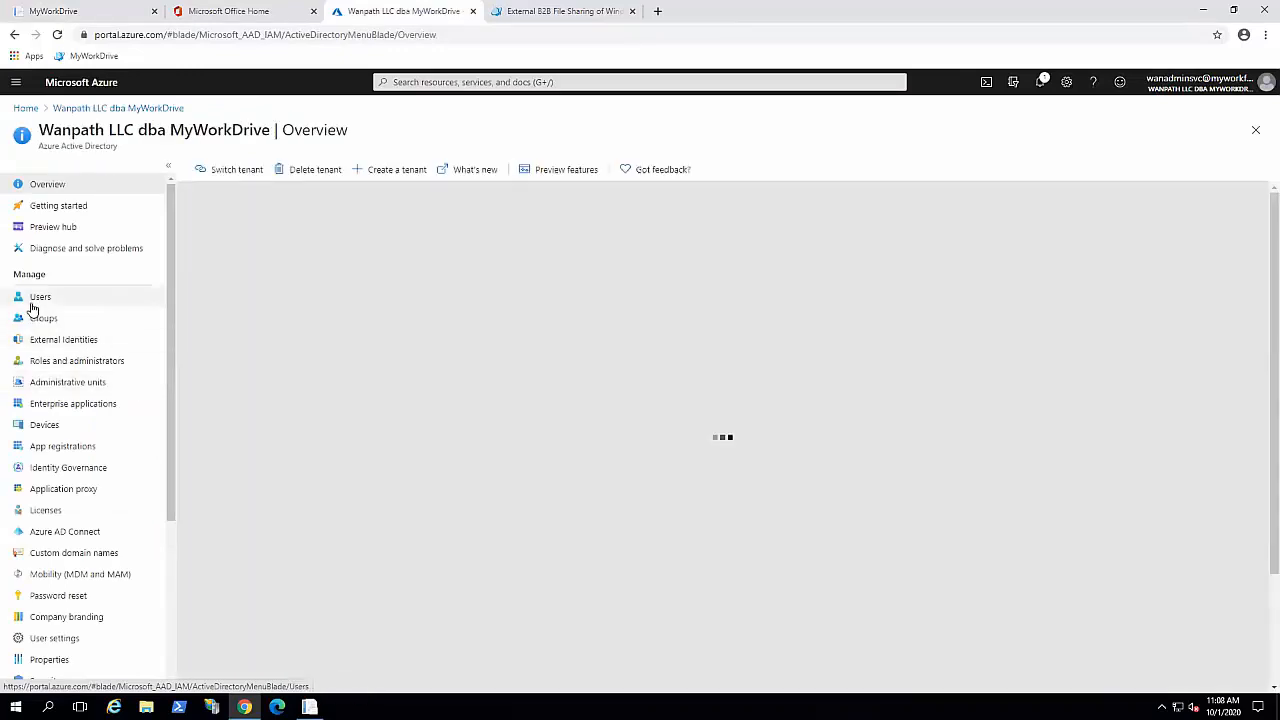
left_click(37, 304)
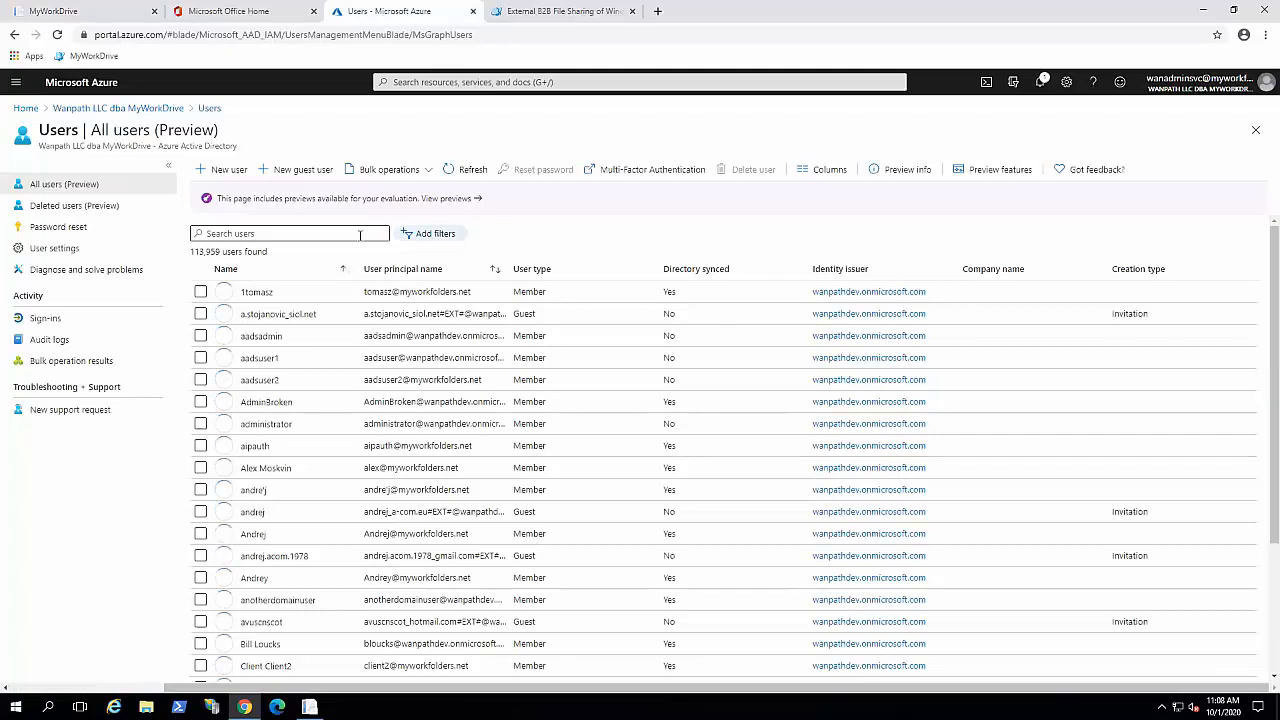
Step: Filter users by User type Guest (19 accounts) and open the demo guest's profile
left_click(425, 236)
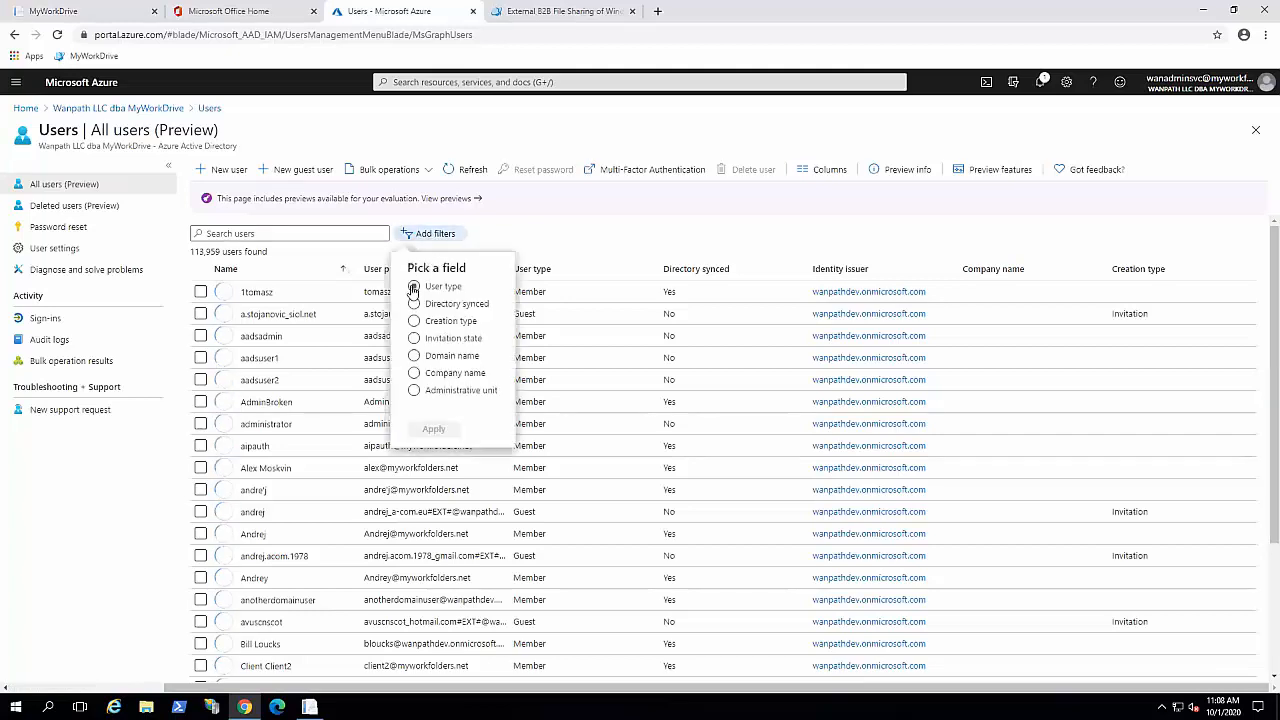
left_click(414, 288)
left_click(433, 428)
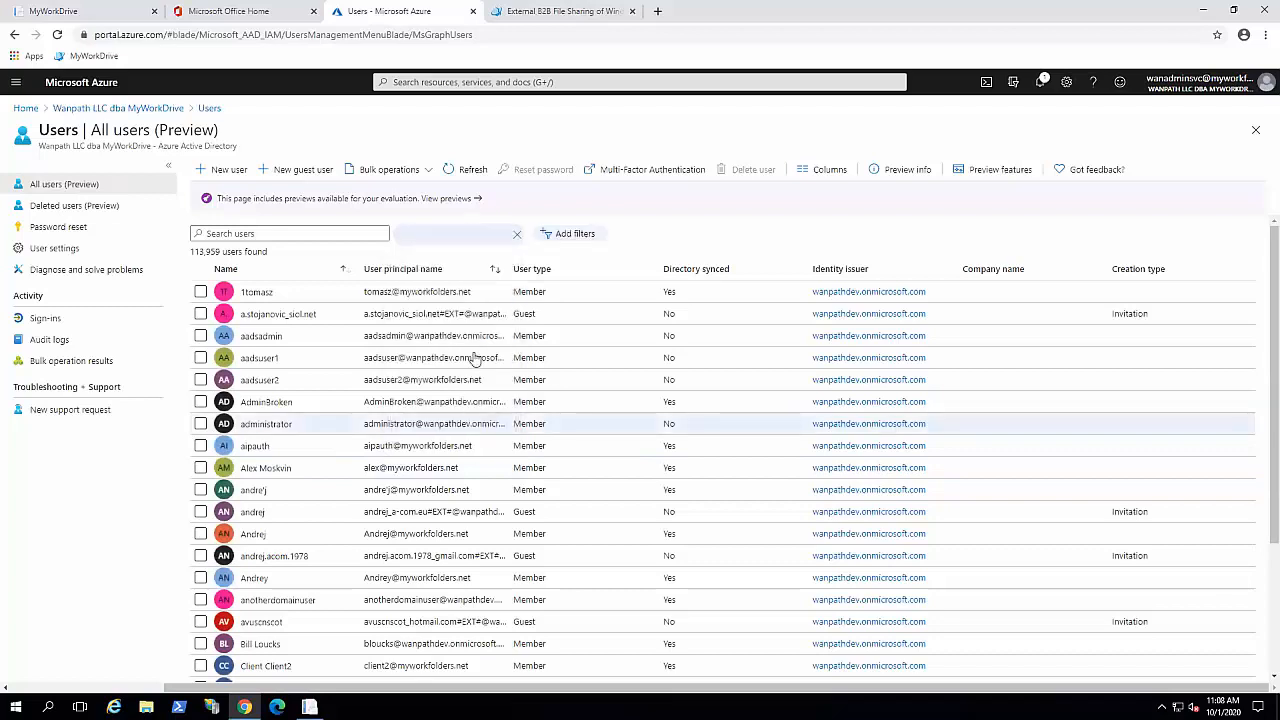
left_click(458, 272)
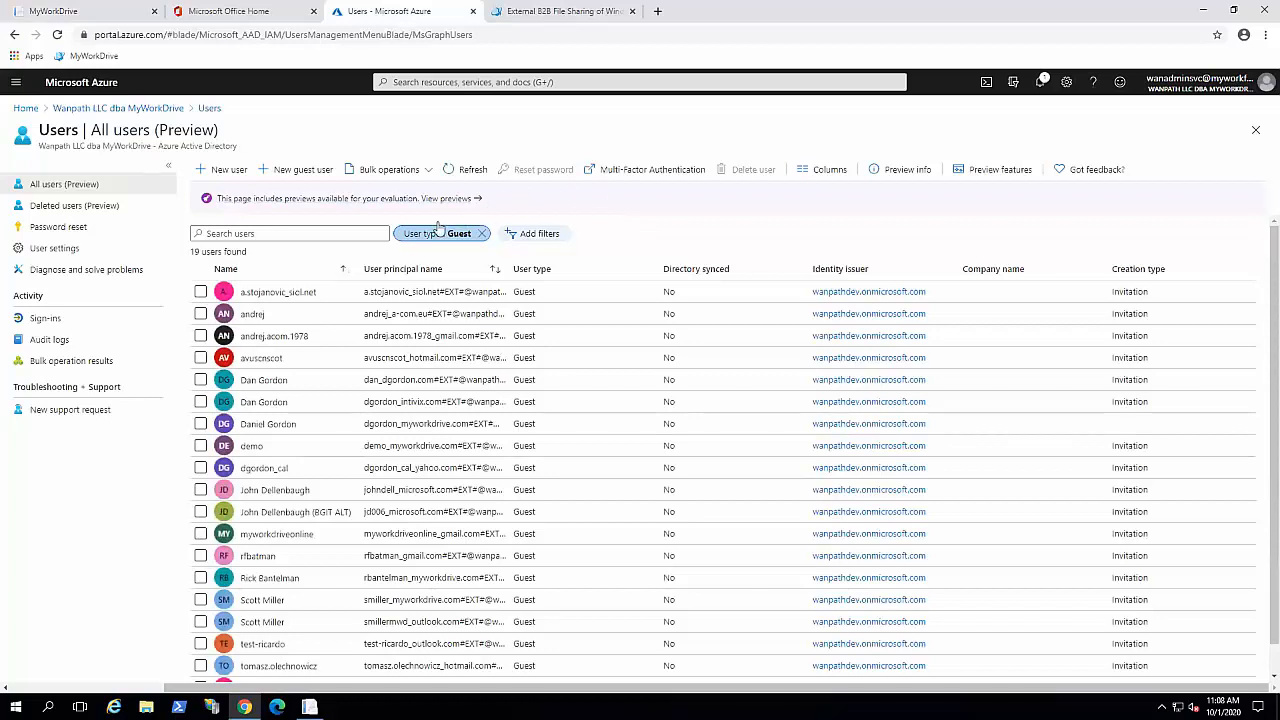
left_click(252, 446)
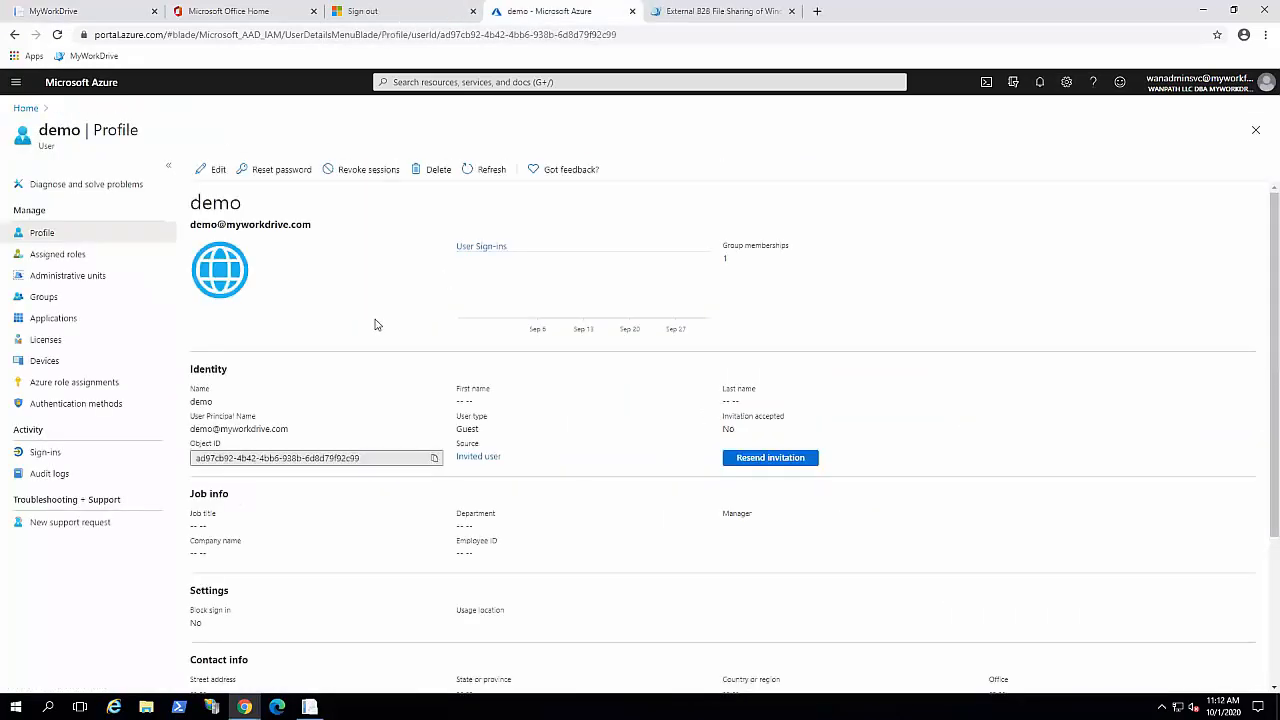
Step: Resend the demo guest's invitation, then switch to the guest's Outlook mailbox window
left_click(770, 459)
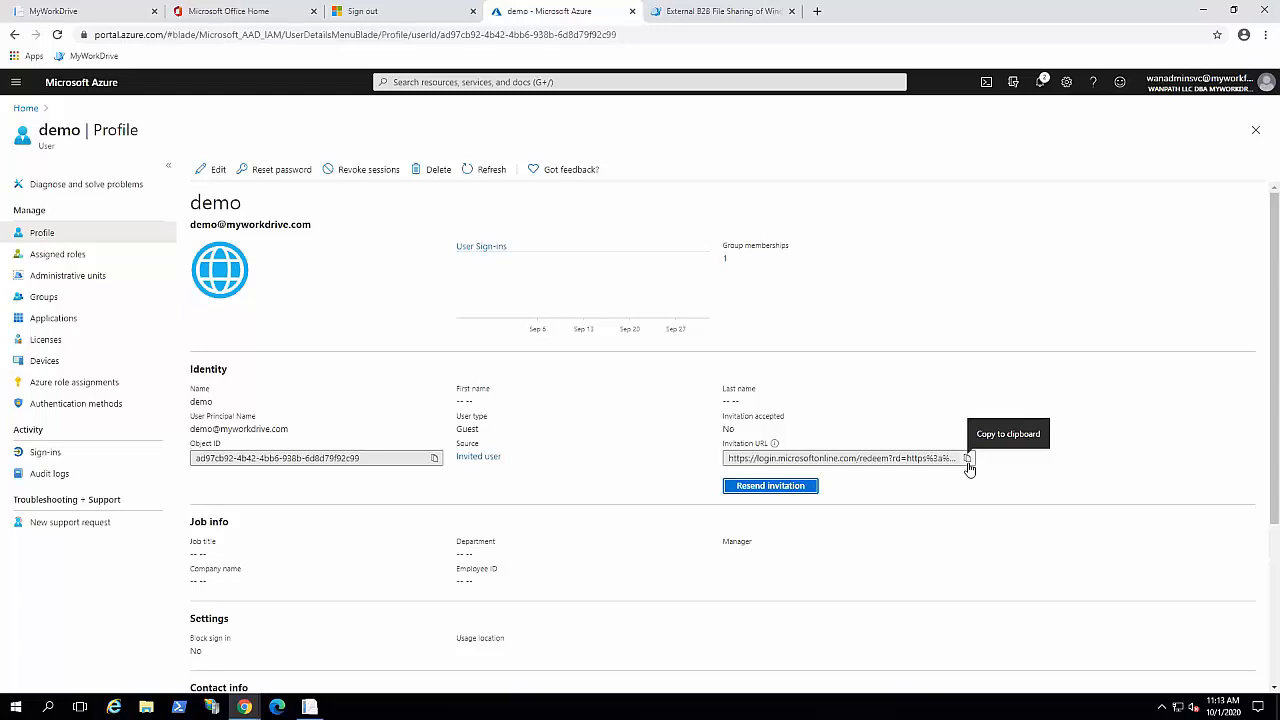
left_click(244, 706)
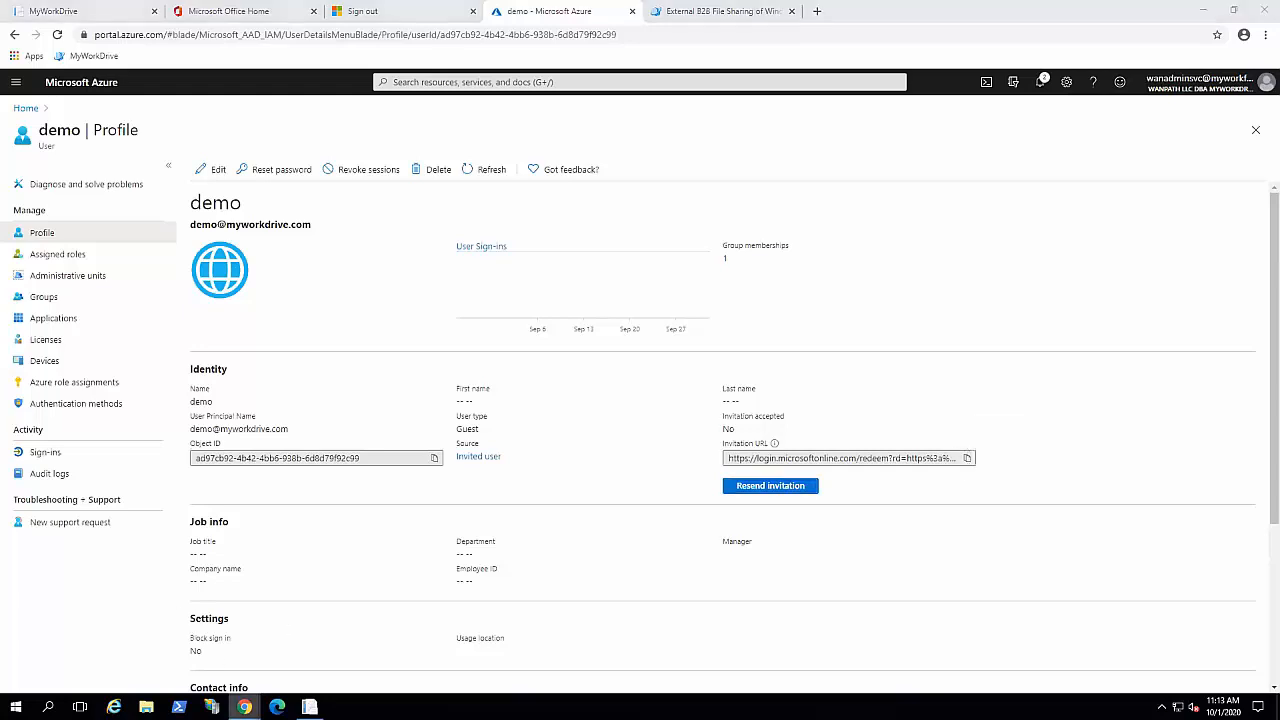
left_click(308, 660)
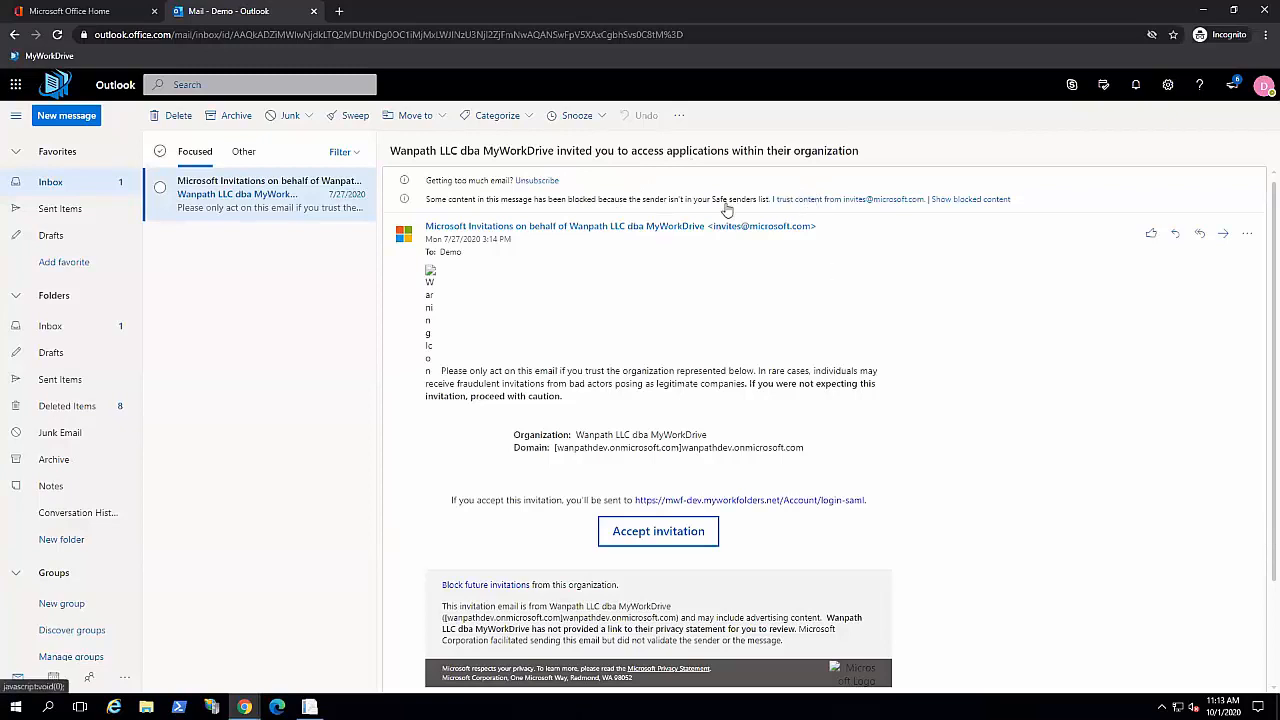
Step: Show the invitation email's blocked content and accept the MyWorkDrive guest invitation
left_click(986, 201)
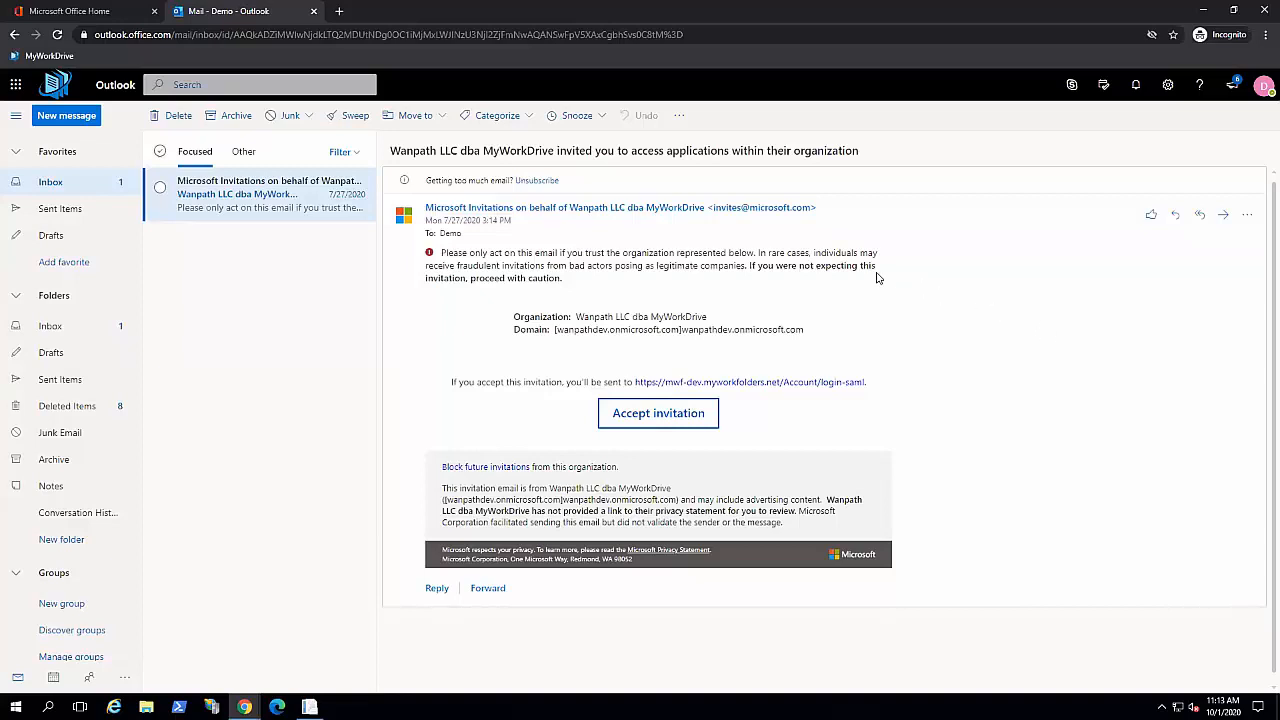
left_click(339, 11)
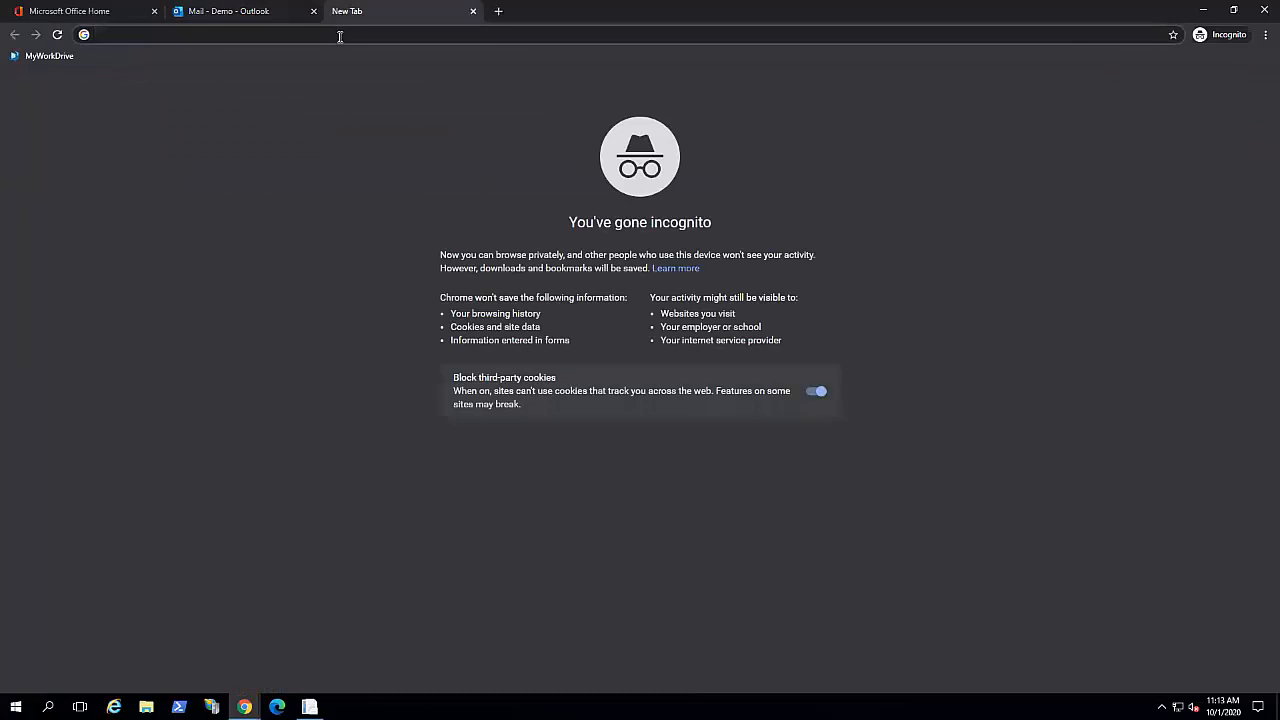
type("htt")
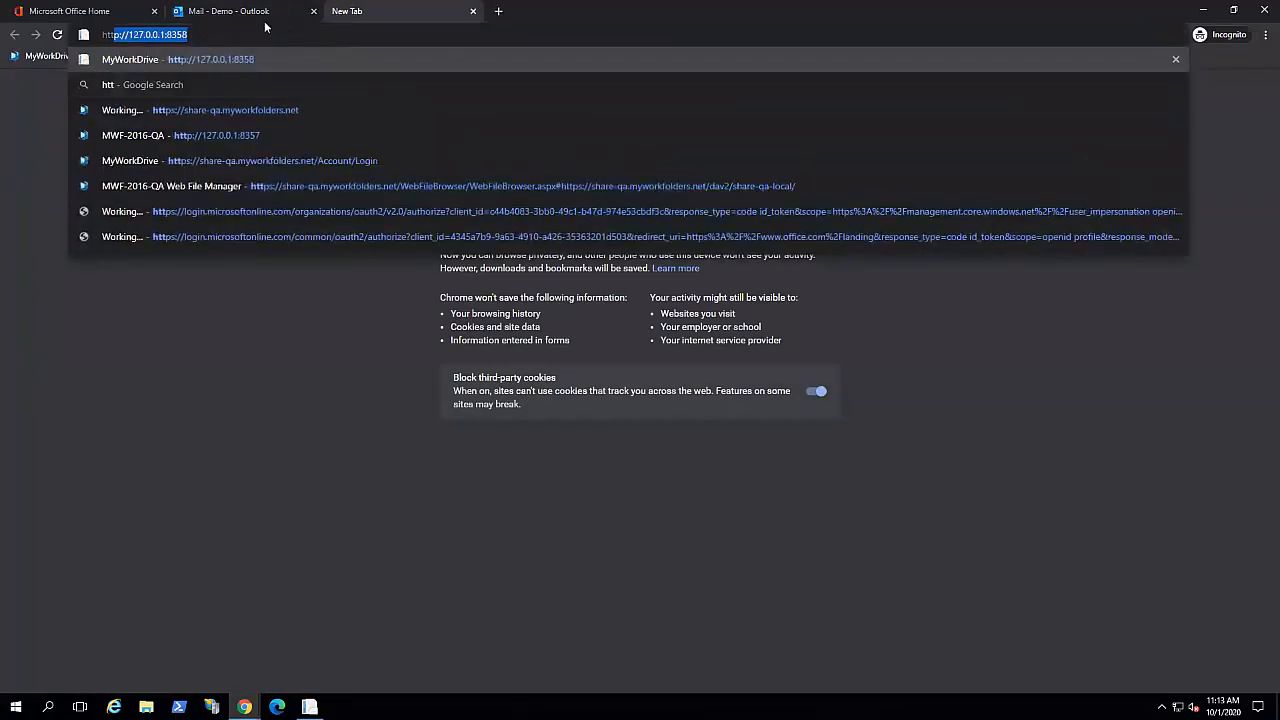
left_click(231, 18)
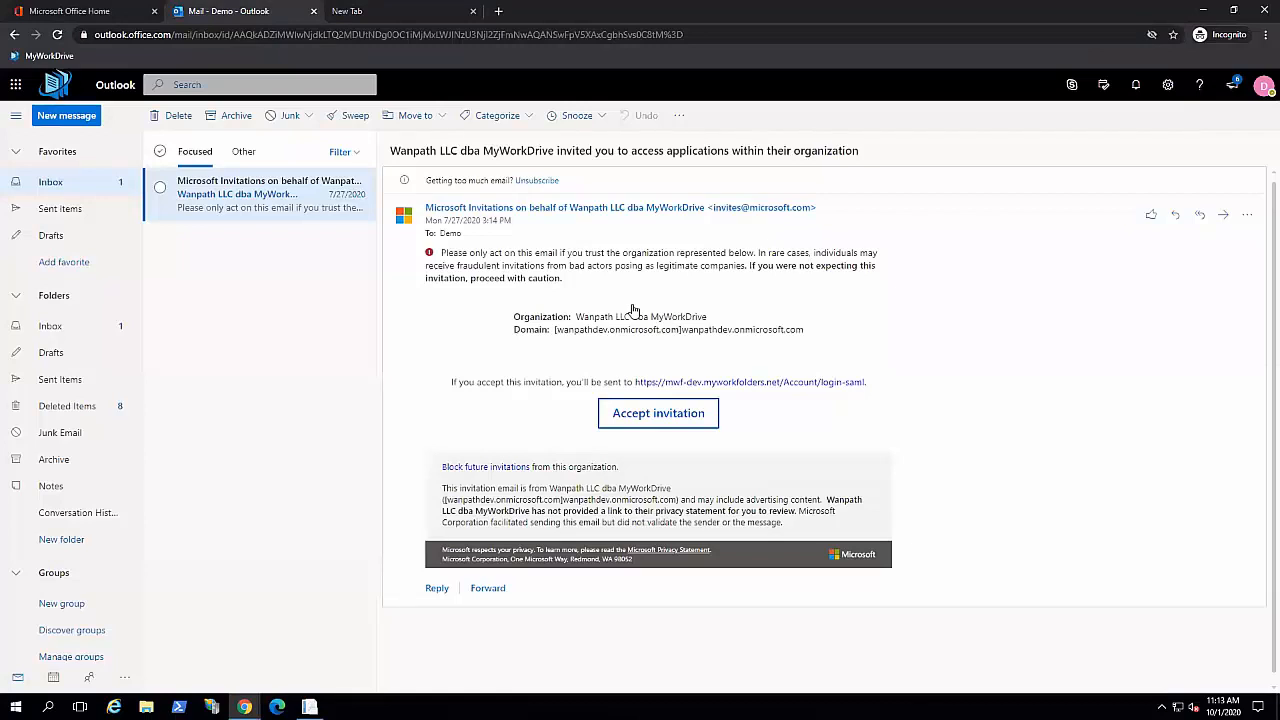
left_click(658, 413)
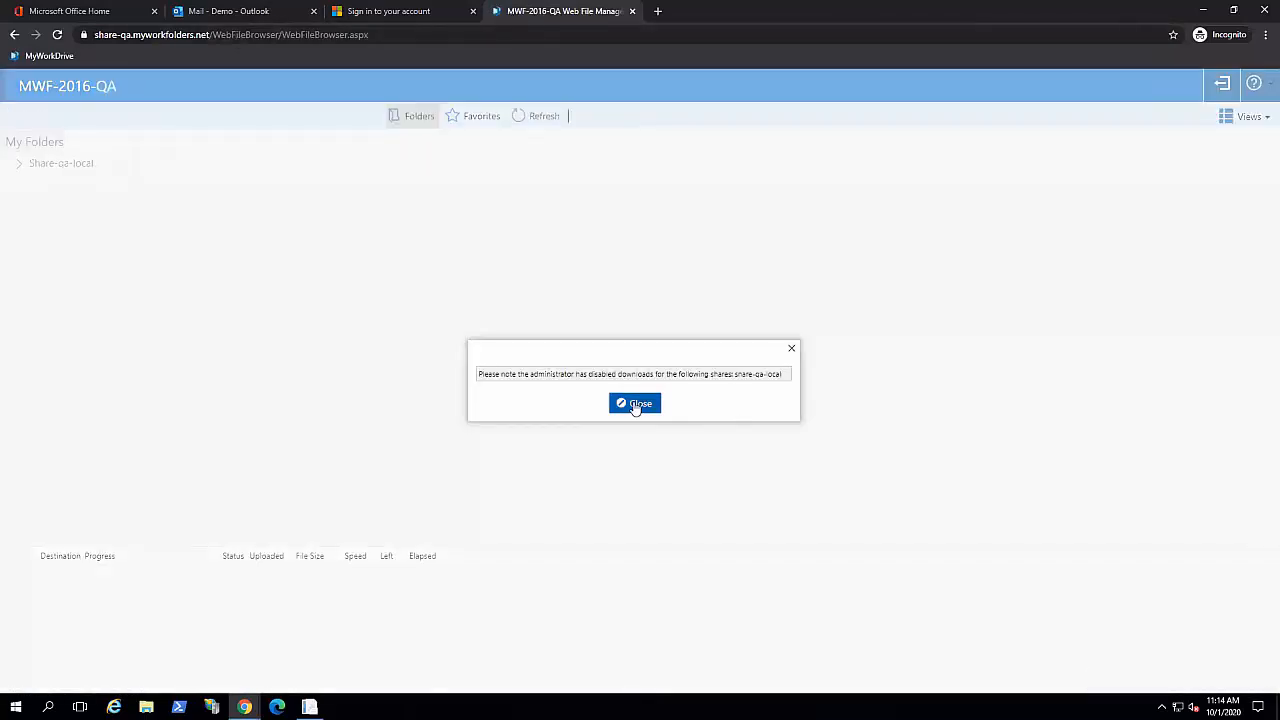
left_click(635, 405)
Step: Open Share-qa-local under My Folders to list folders like Andrejtest and Demo and files like dummy.pdf
left_click(66, 165)
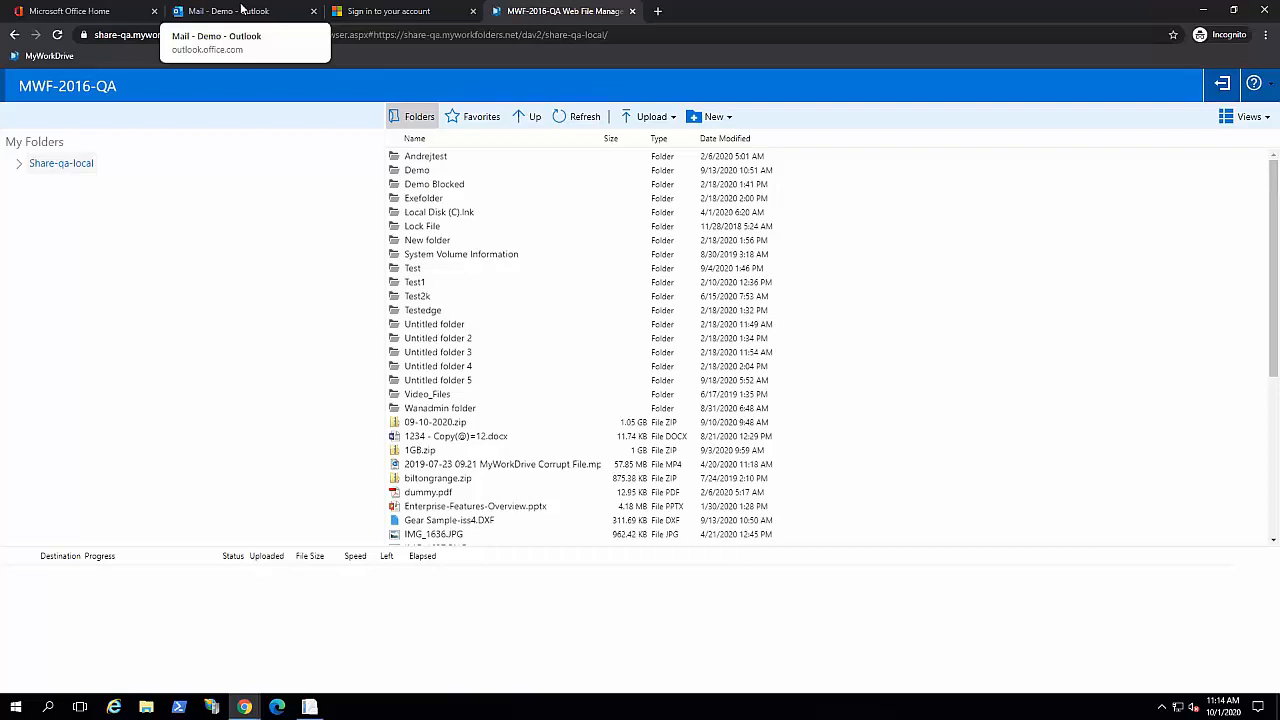
Step: Back in the server admin, review share-qa-local's four guest users, then go to Enterprise settings
left_click(1203, 10)
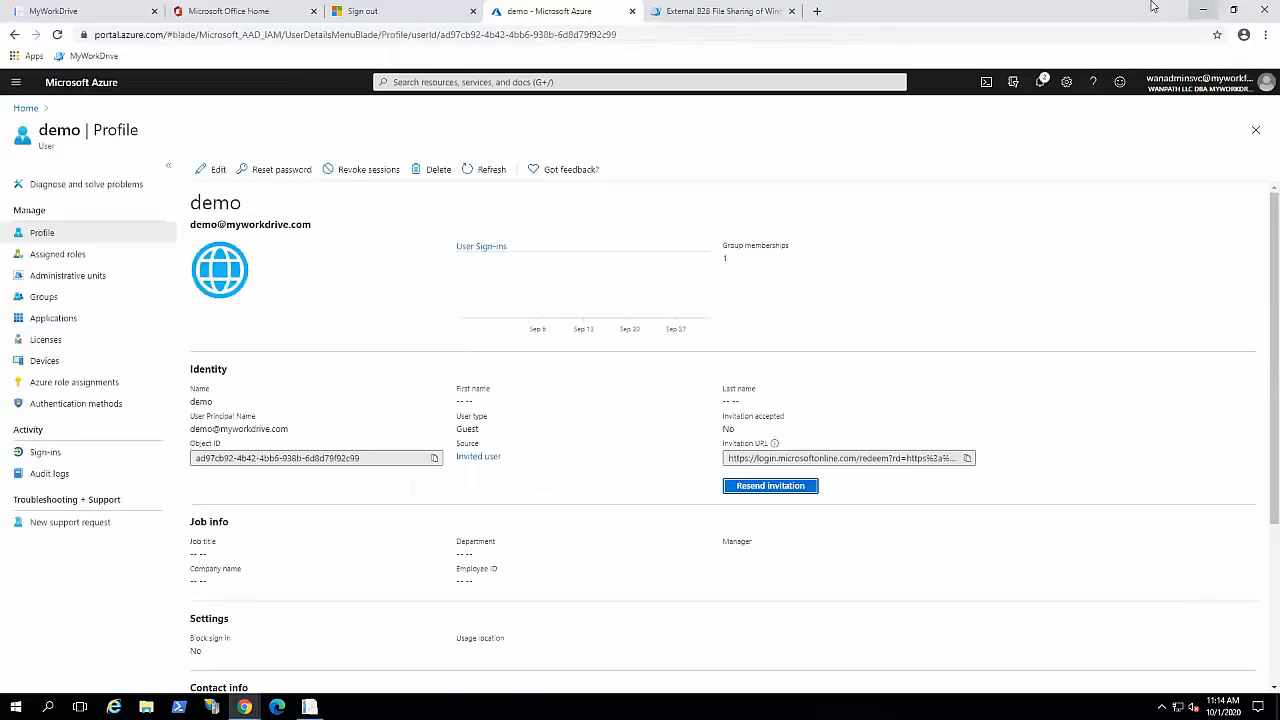
left_click(25, 11)
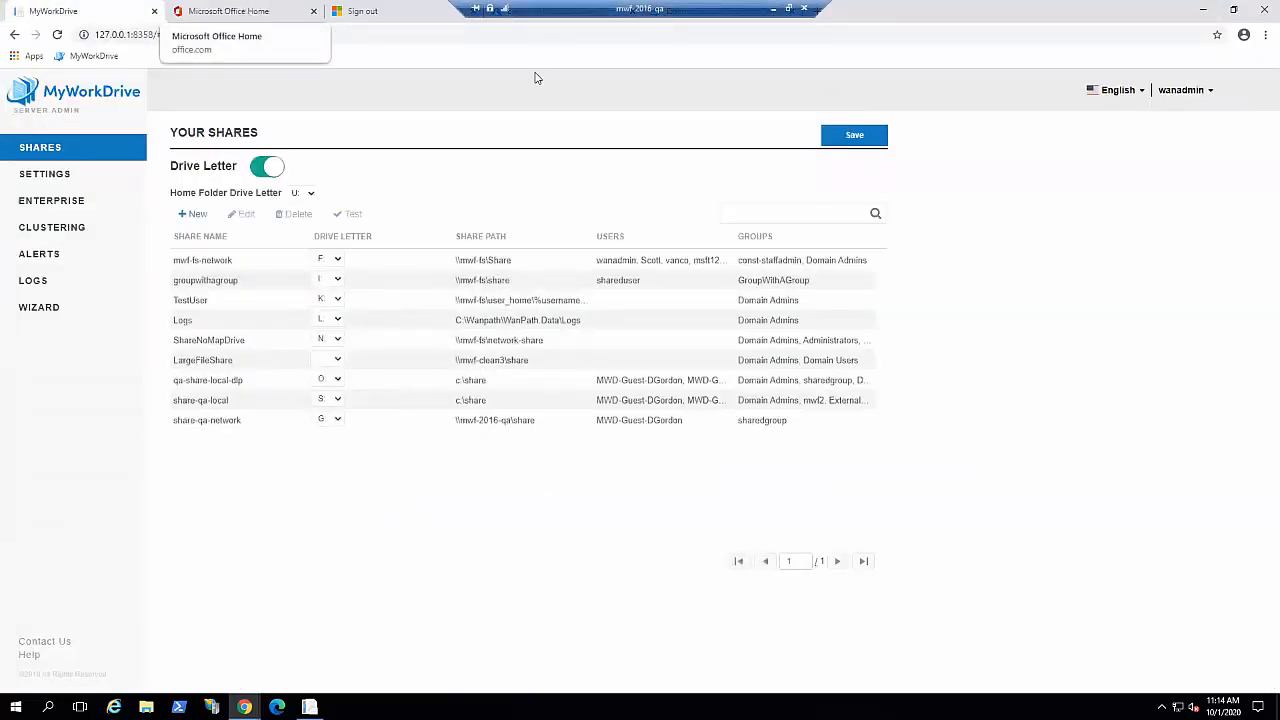
left_click(487, 403)
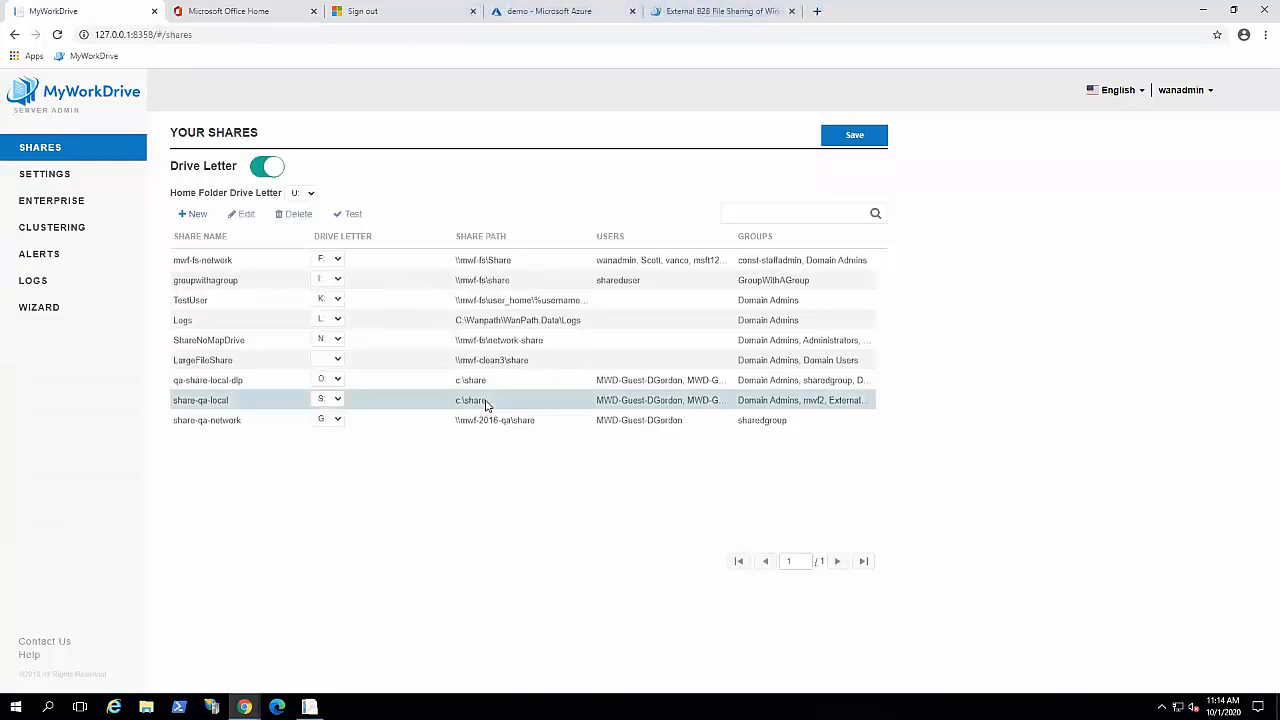
left_click(241, 219)
scroll(790, 556, "down", 3)
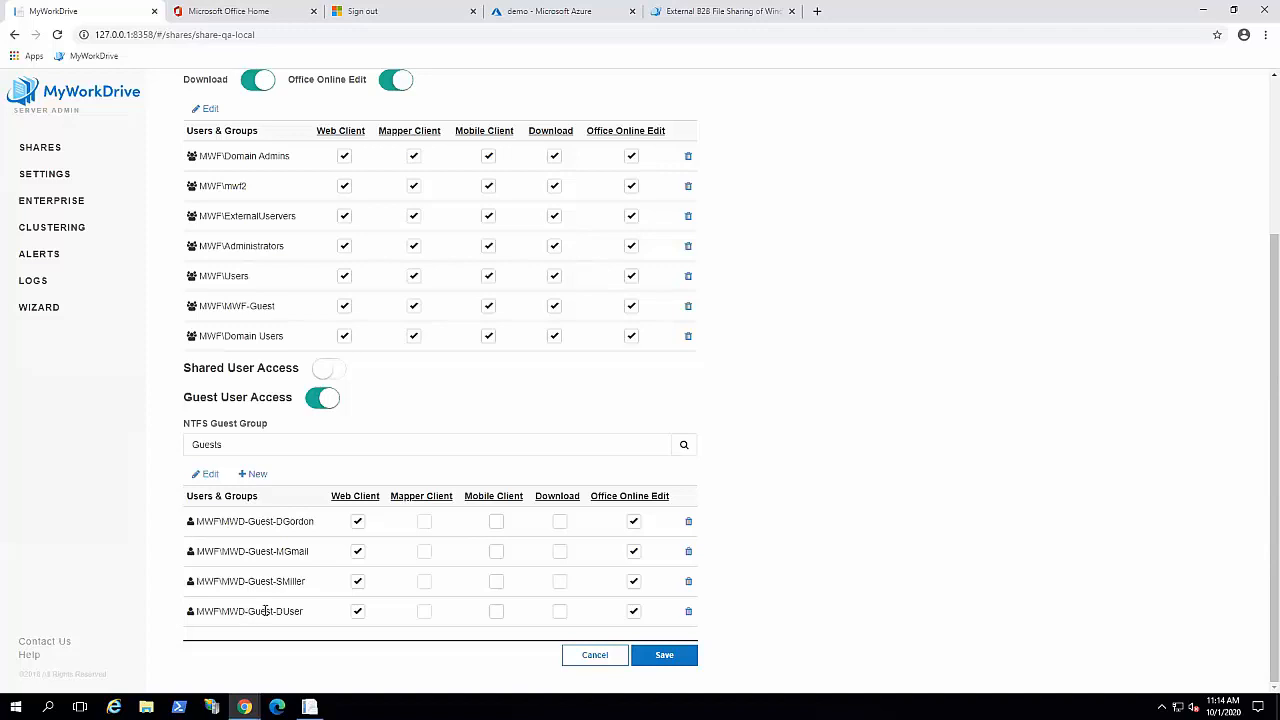
left_click_drag(252, 612, 234, 612)
left_click(57, 205)
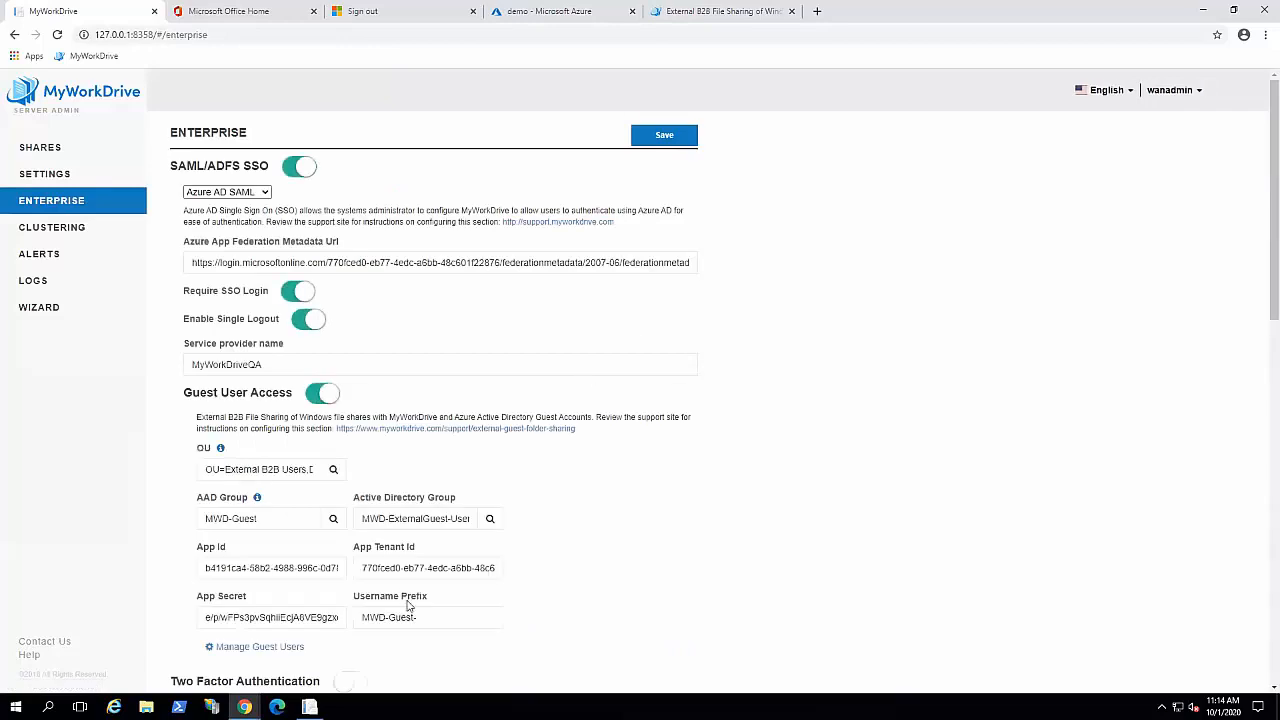
left_click_drag(424, 617, 326, 607)
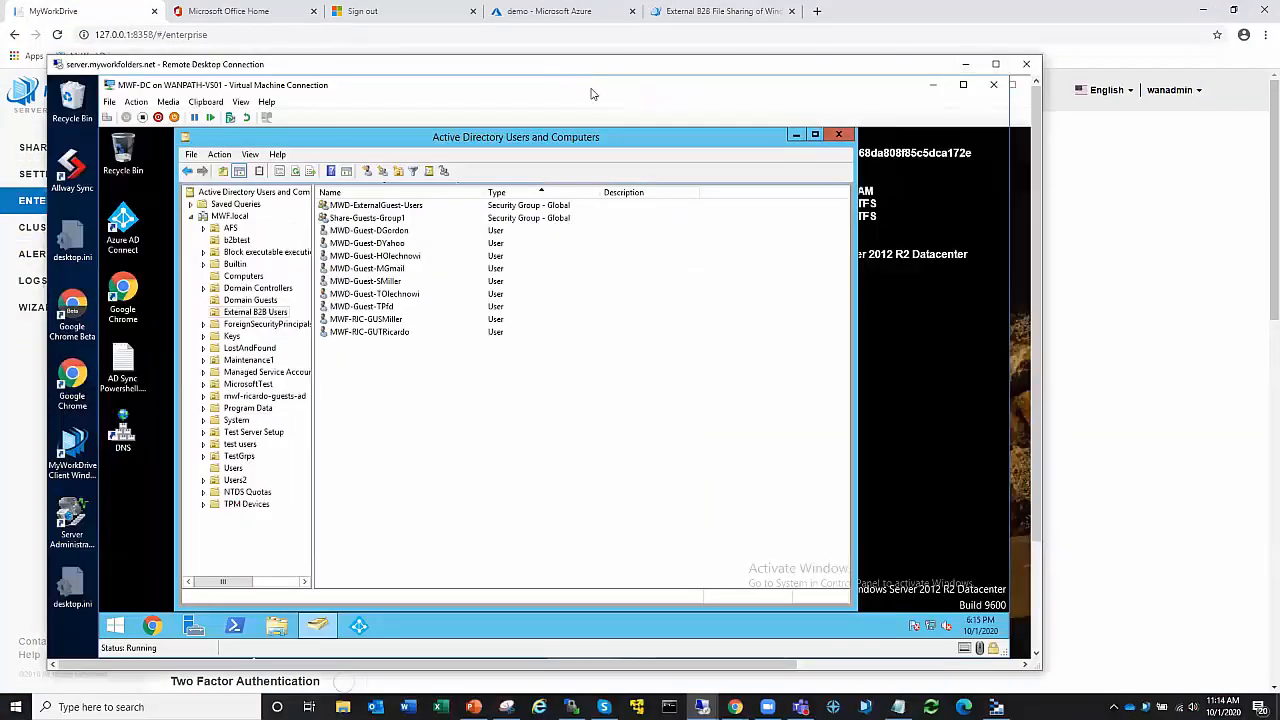
Step: Refresh External B2B Users and open MWD-Guest-DUser's properties on the Account tab
left_click(296, 173)
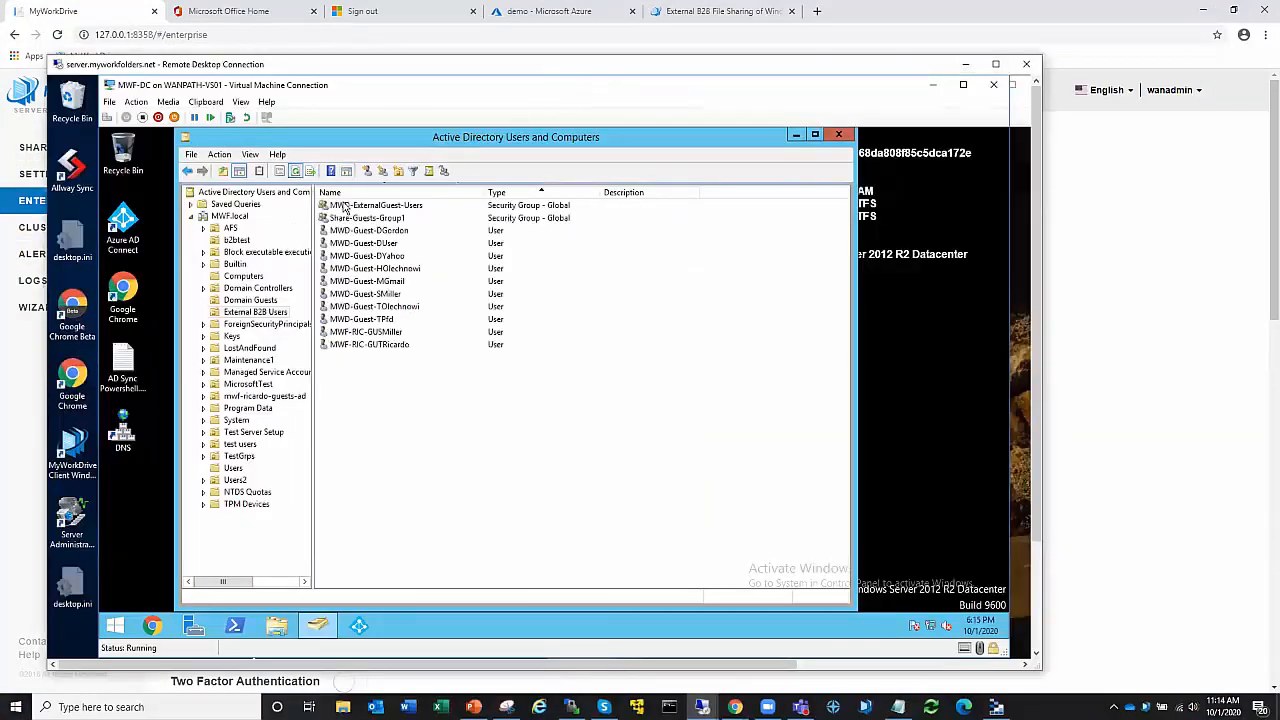
double_click(377, 245)
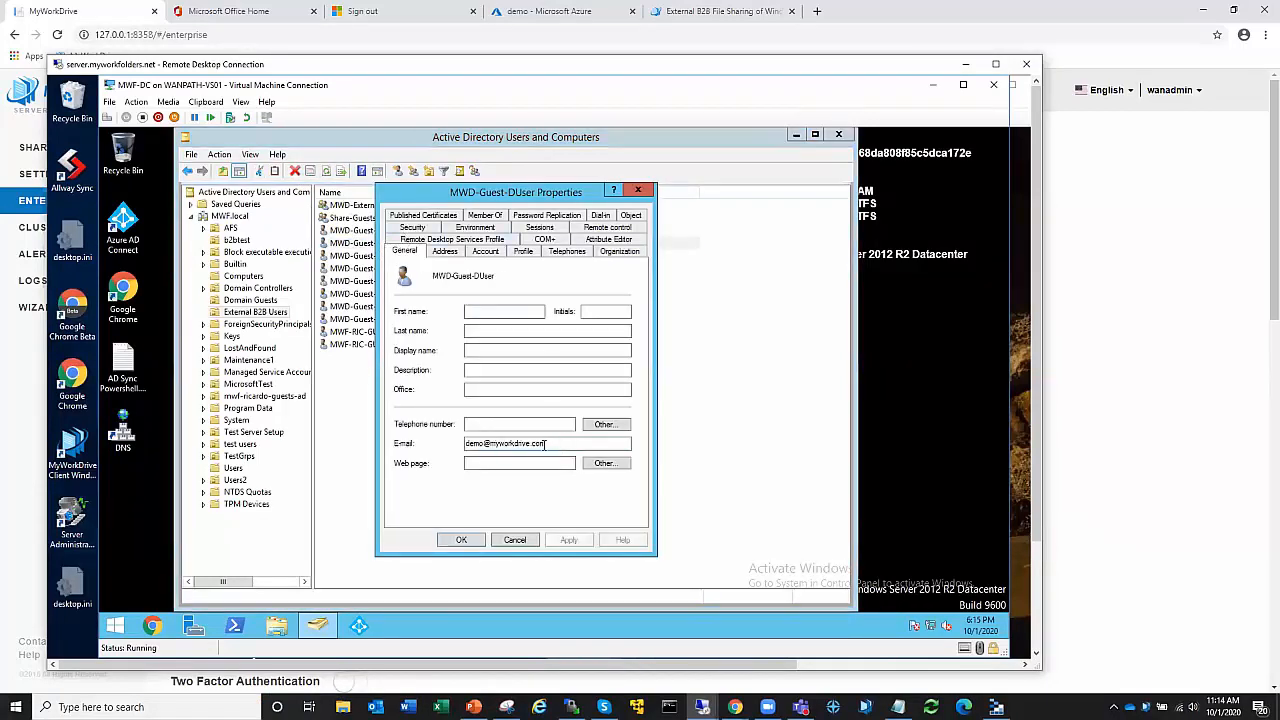
left_click(485, 252)
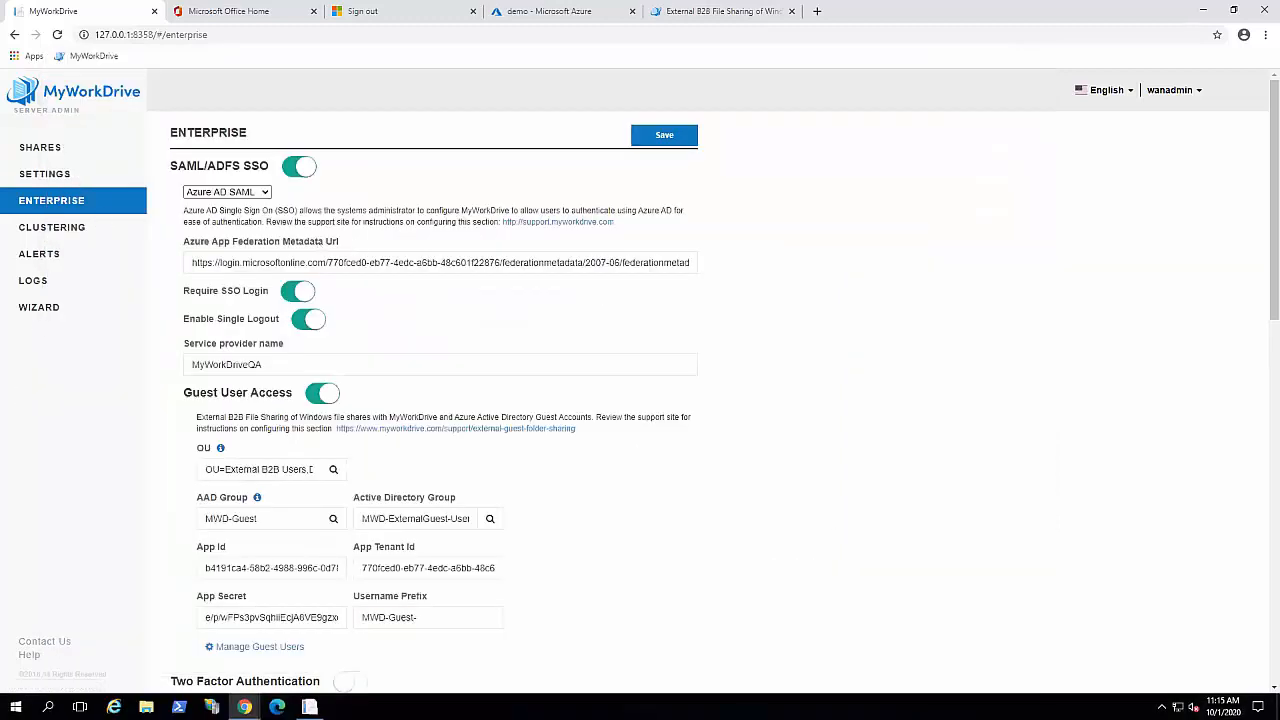
Step: Review the guest users list under Enterprise Guest User Access, then close it
left_click(308, 650)
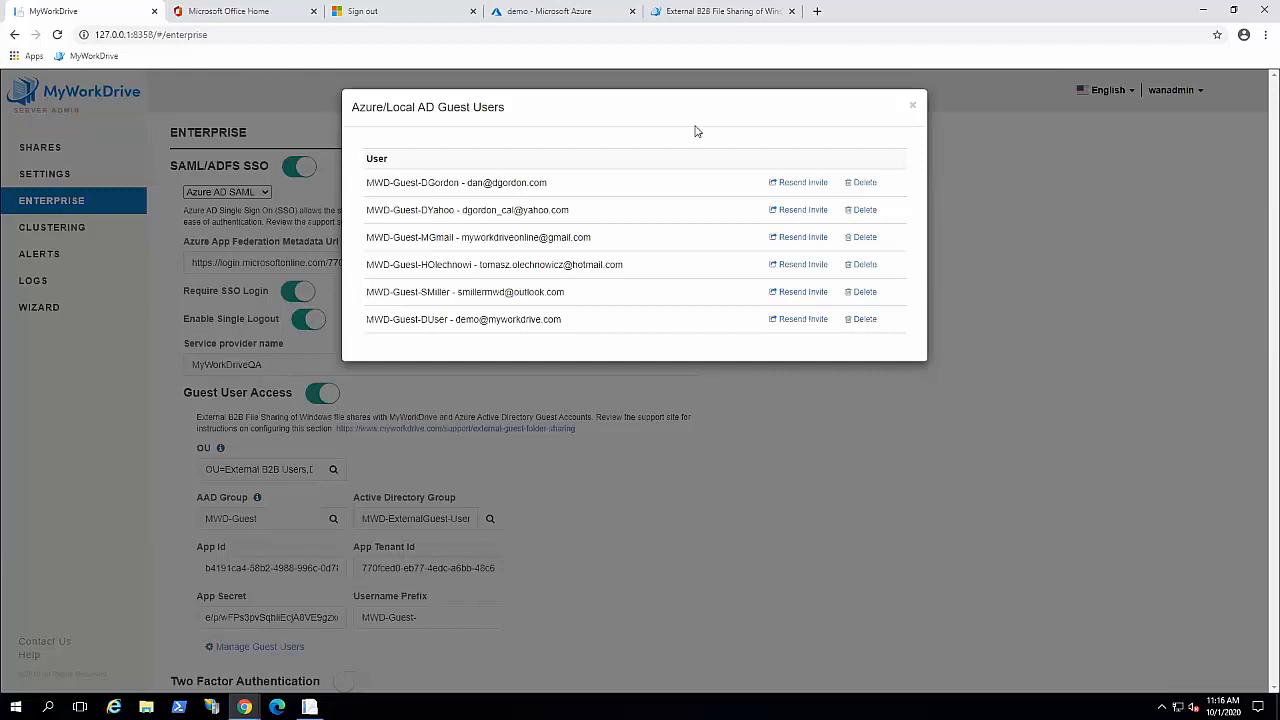
left_click(912, 110)
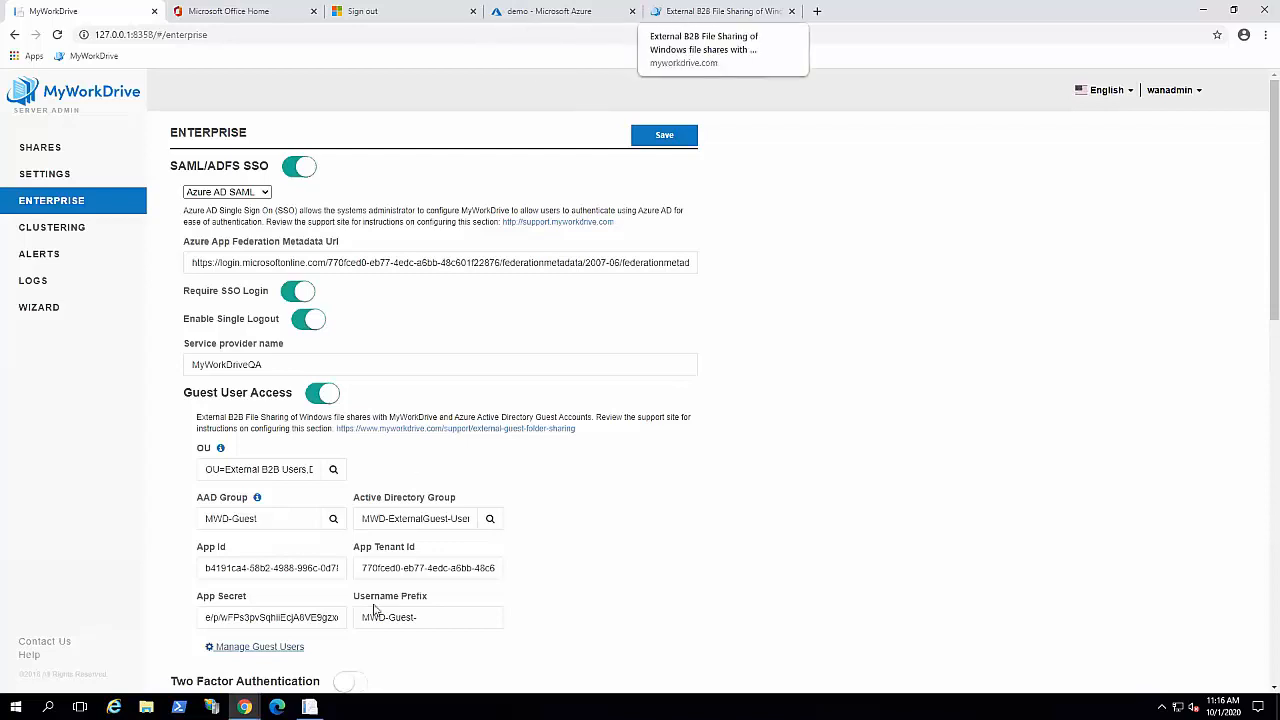
Step: Change the guest window's address path to account/saml, then minimize that window
left_click(317, 659)
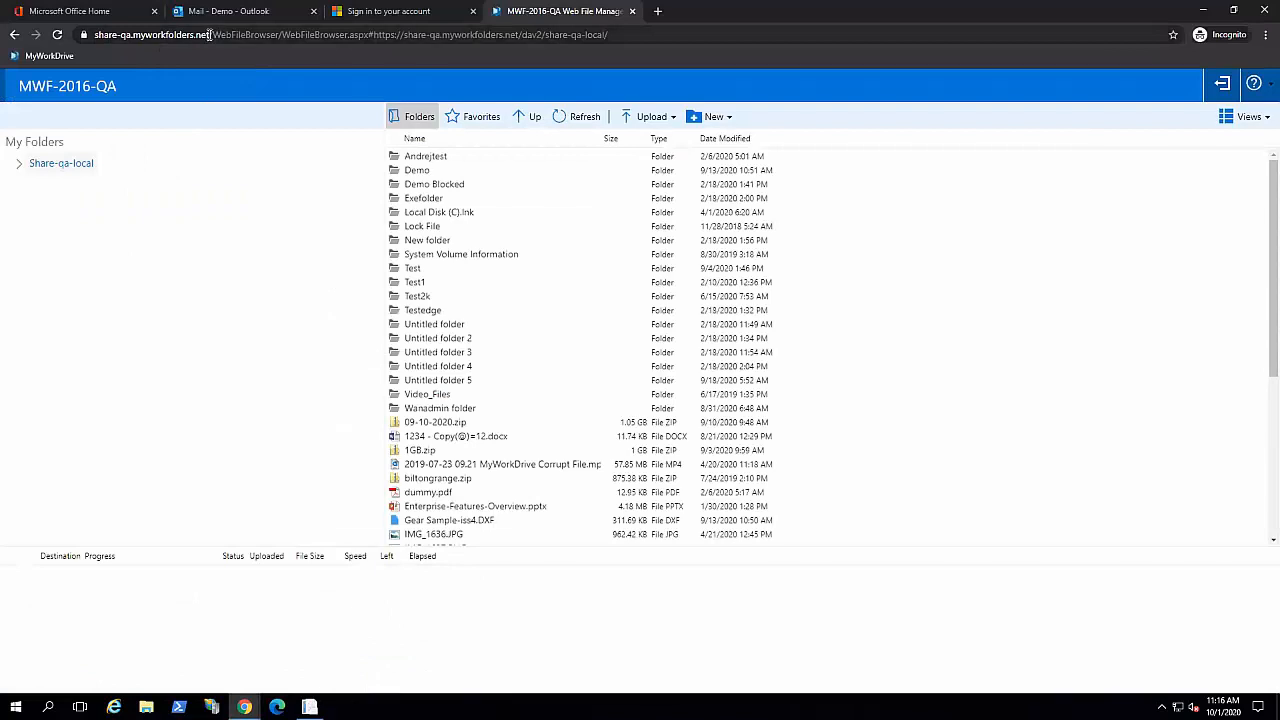
left_click_drag(208, 35, 103, 47)
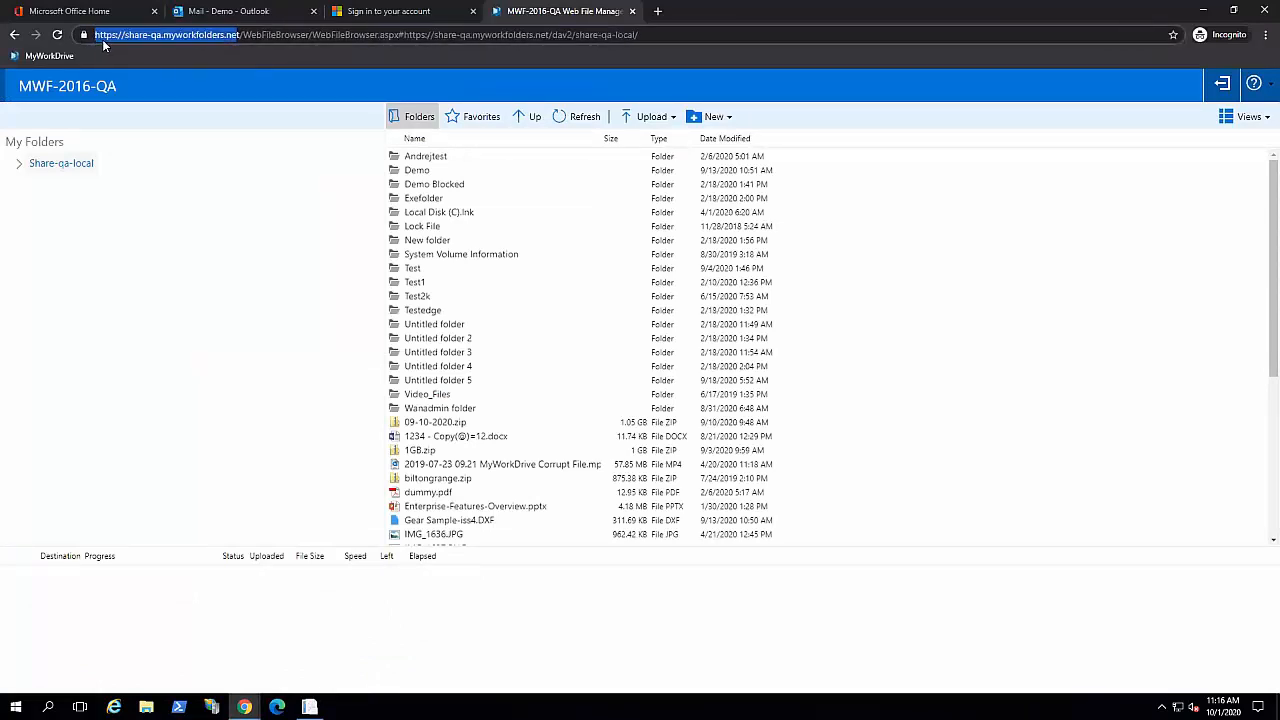
left_click(242, 35)
left_click_drag(655, 35, 243, 35)
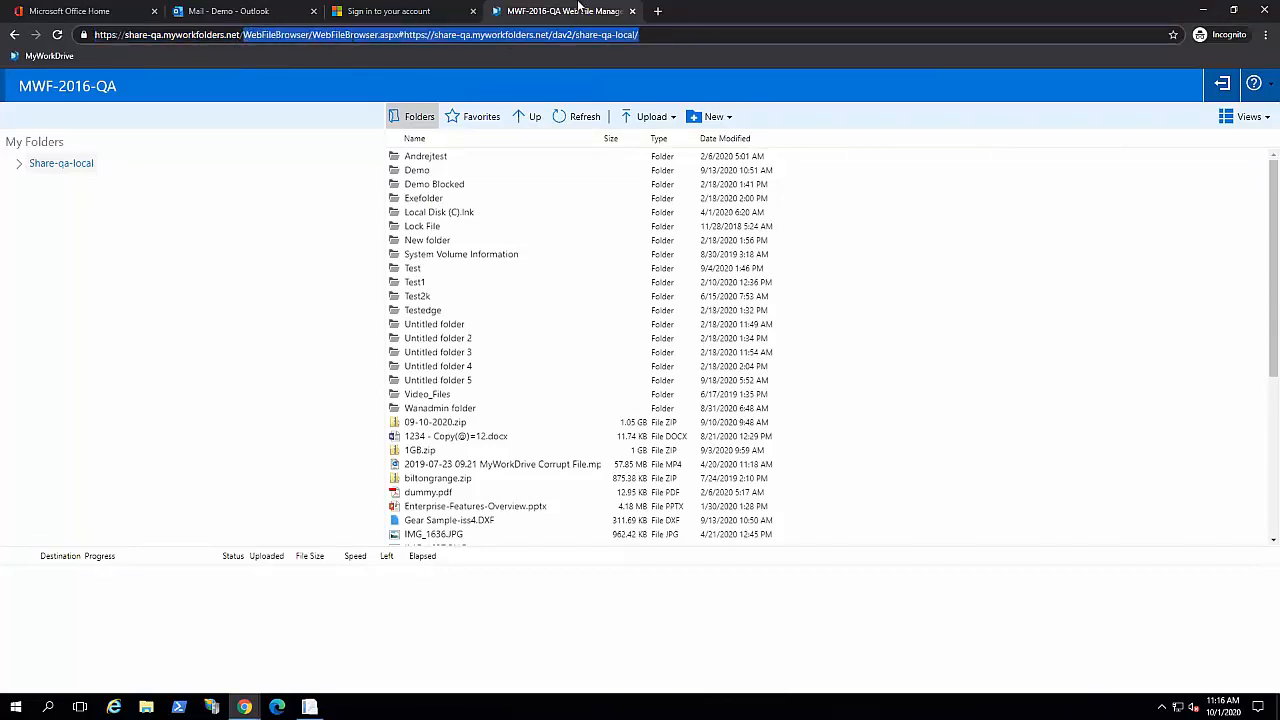
type("are-qa.myworkfolders.net/a")
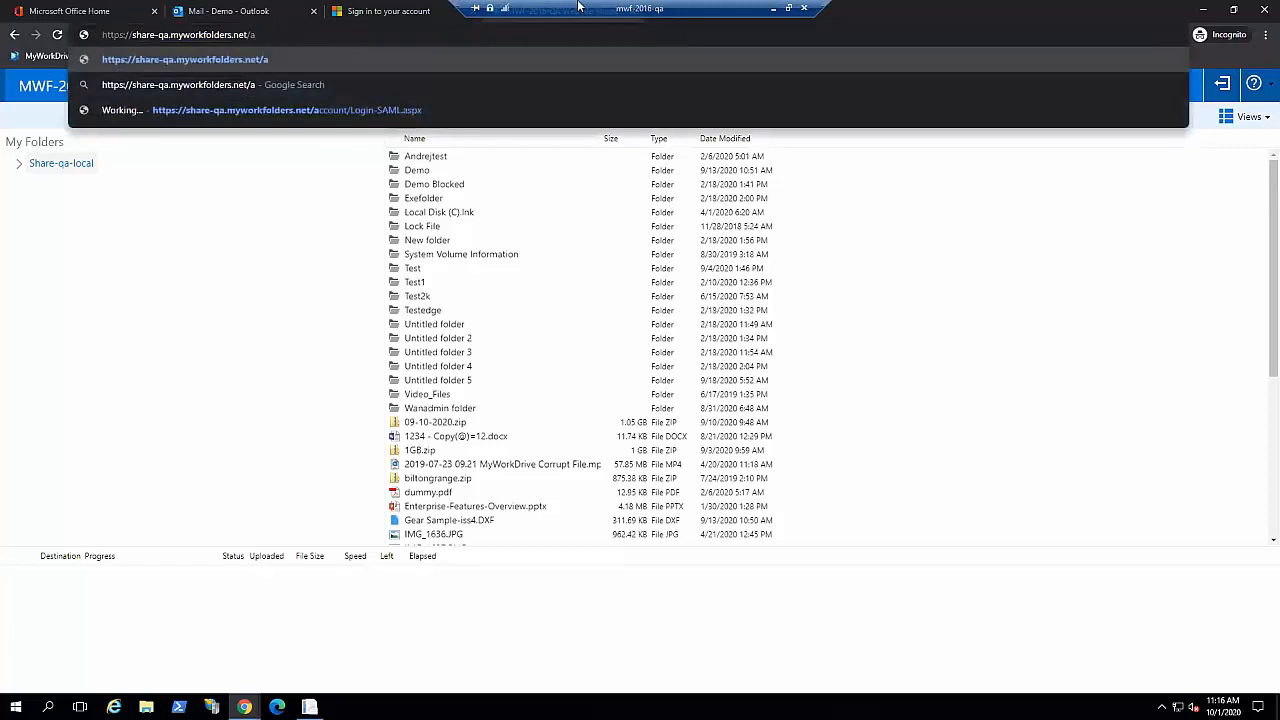
type("ccount/")
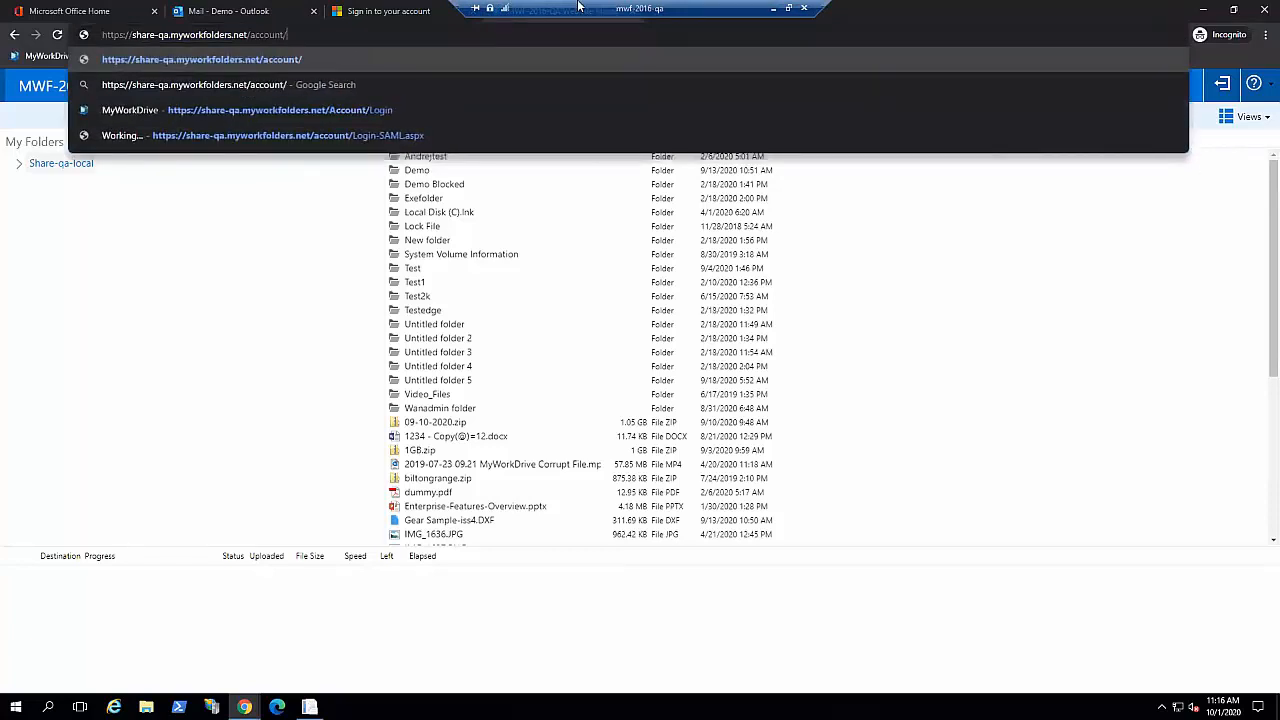
type("saml")
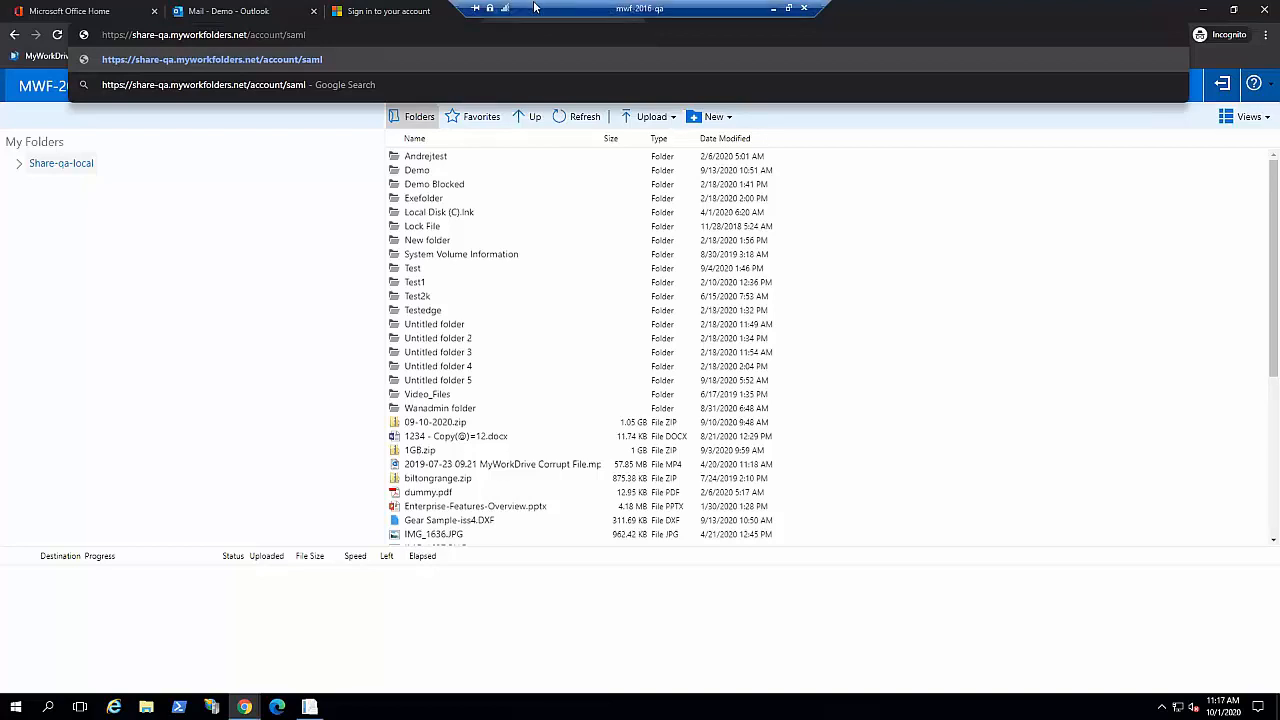
left_click(1203, 14)
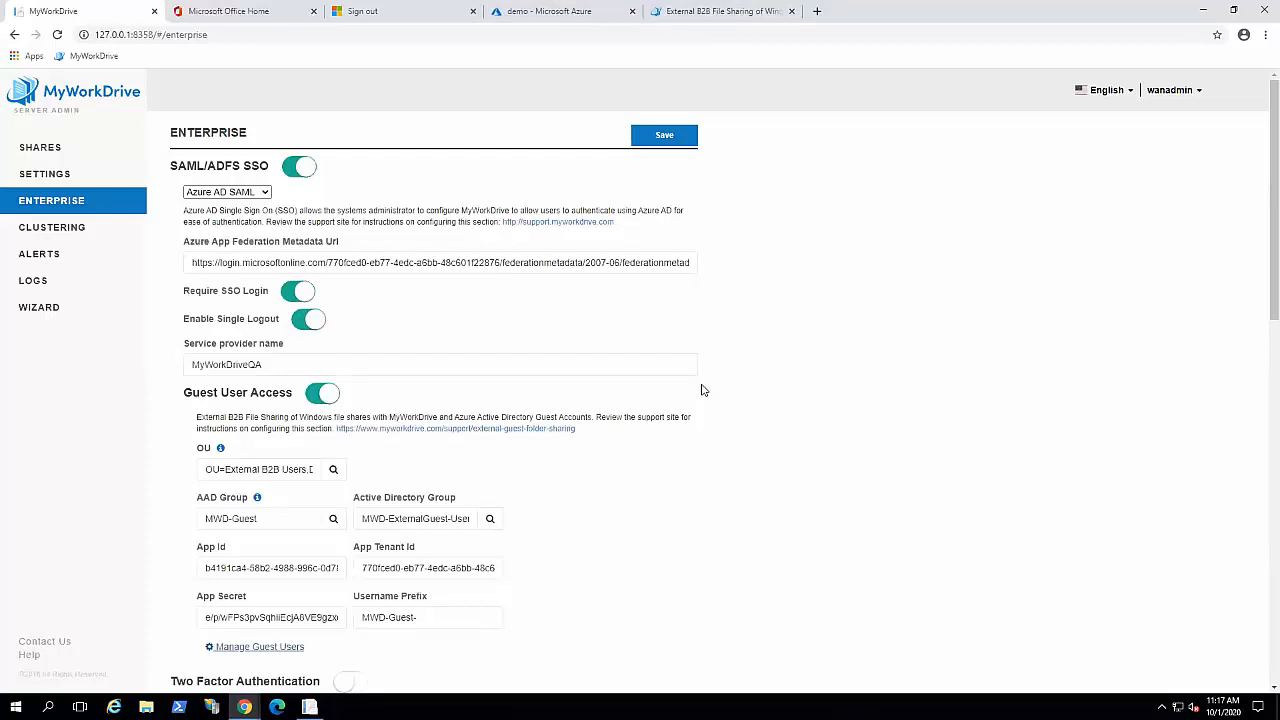
mouse_move(244, 706)
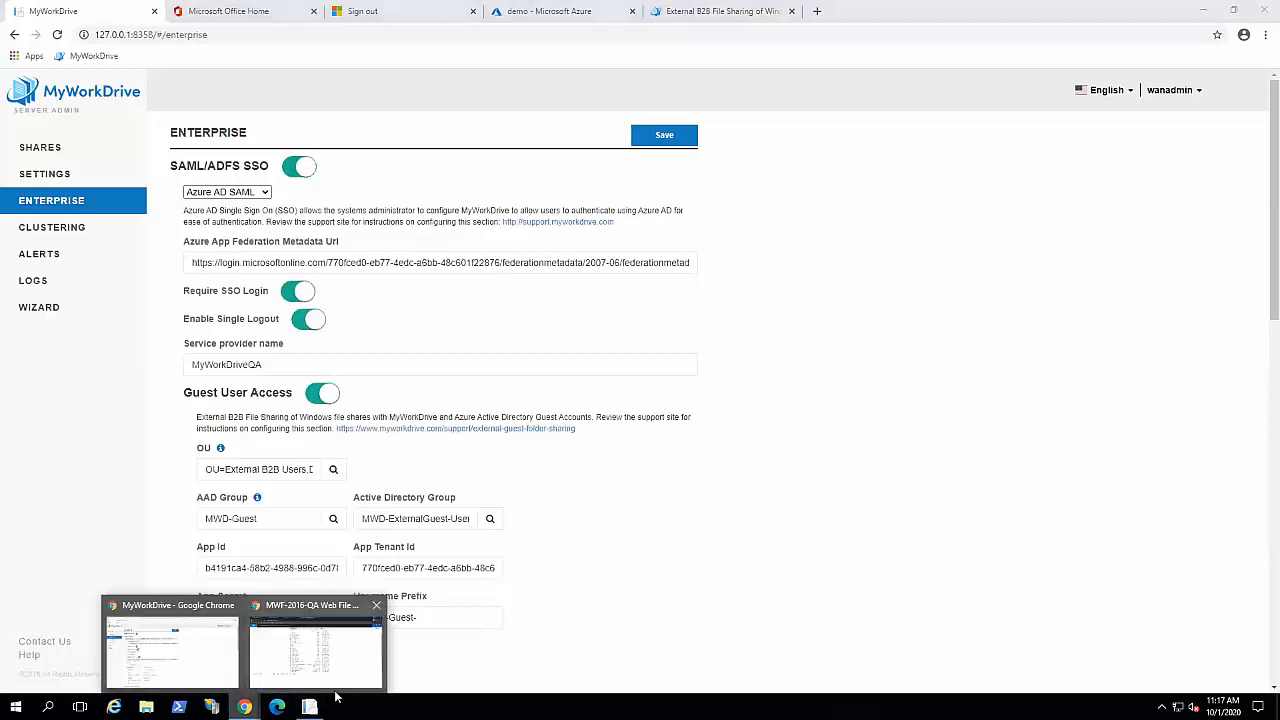
left_click(315, 652)
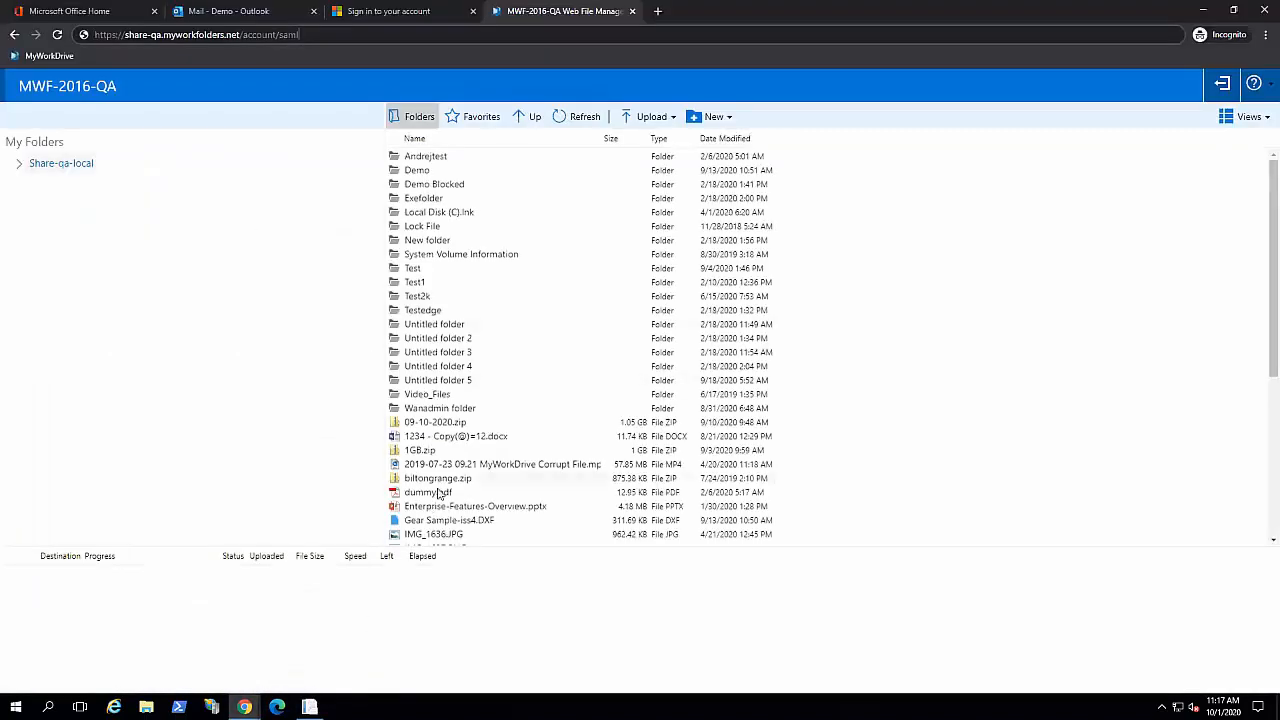
left_click(474, 507)
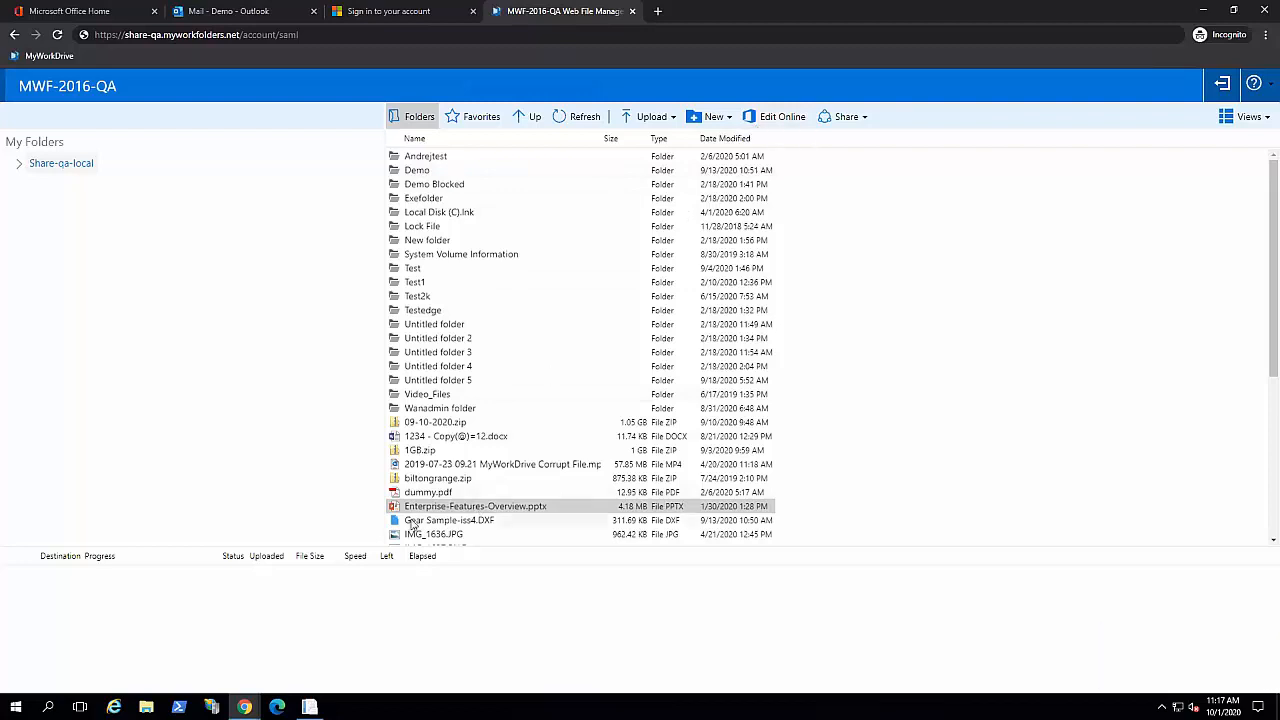
scroll(623, 360, "down", 3)
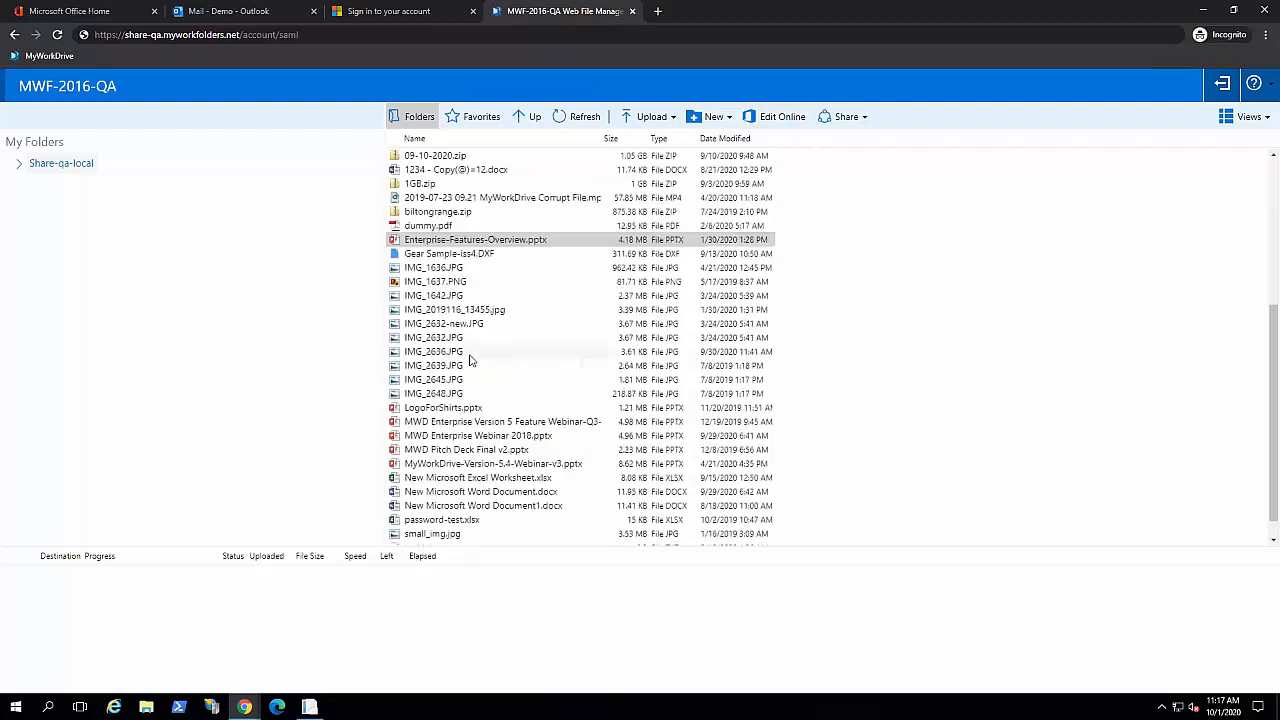
left_click(430, 358)
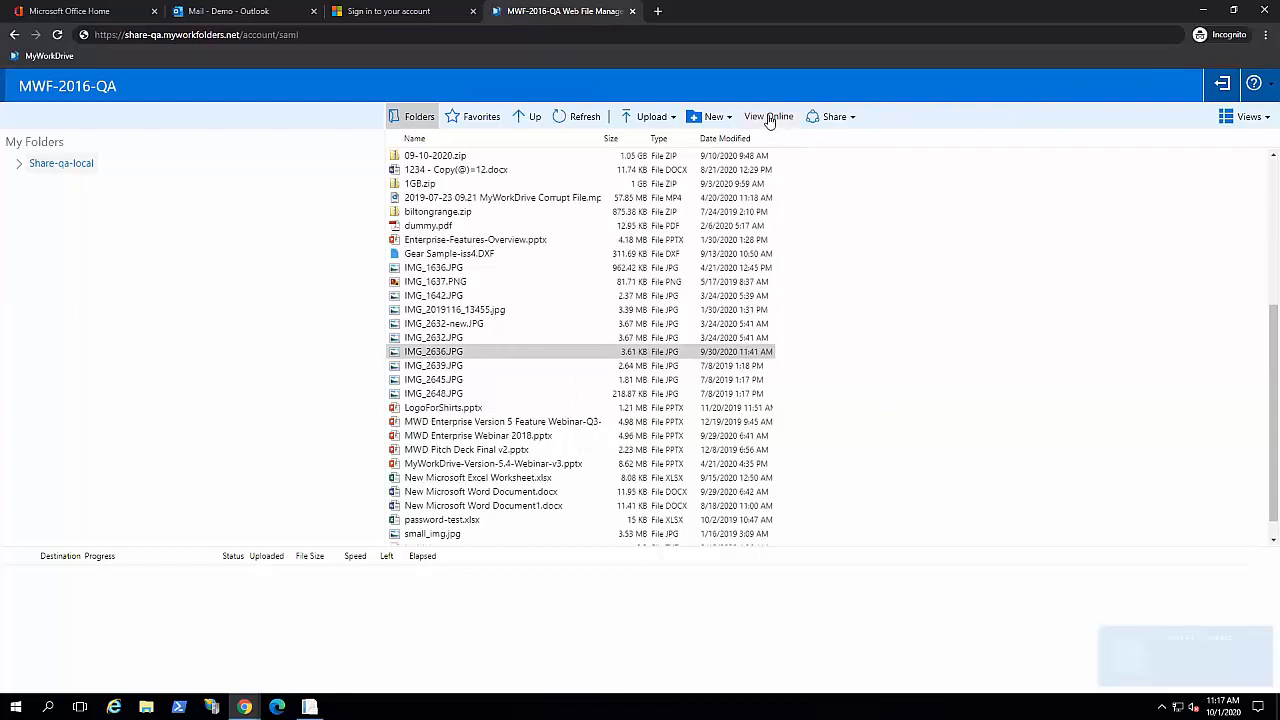
mouse_move(592, 344)
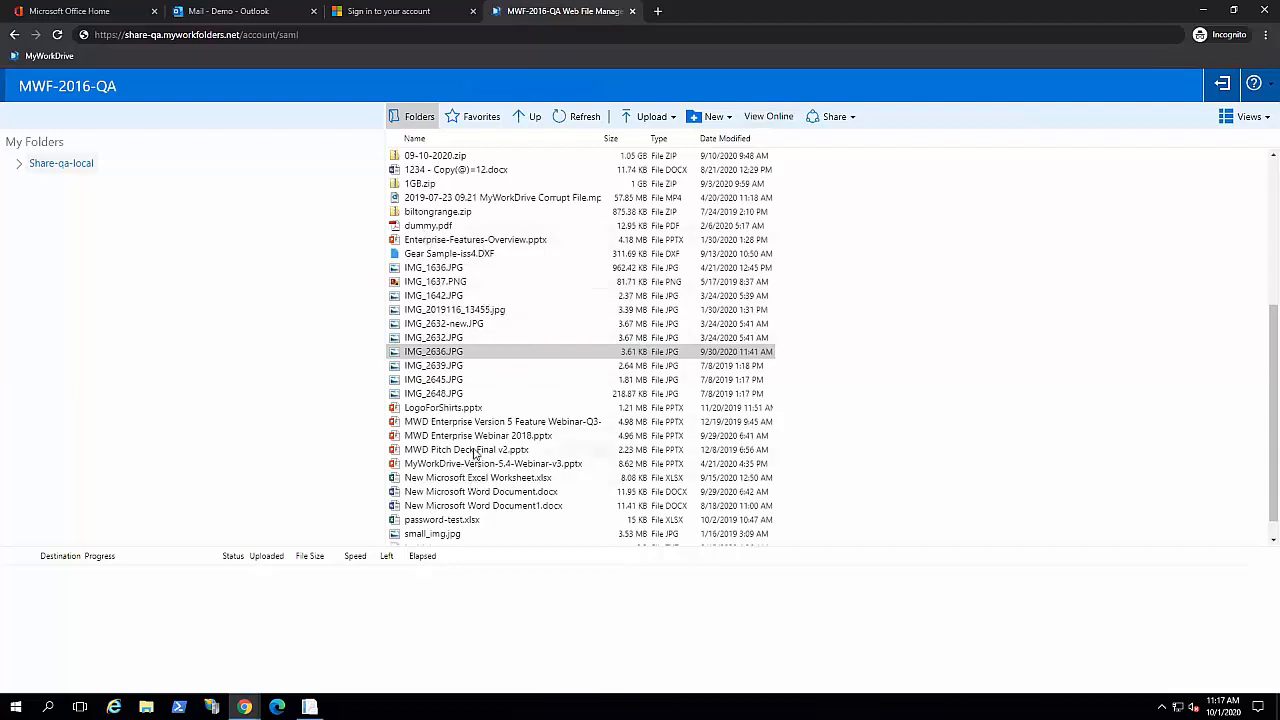
left_click(500, 511)
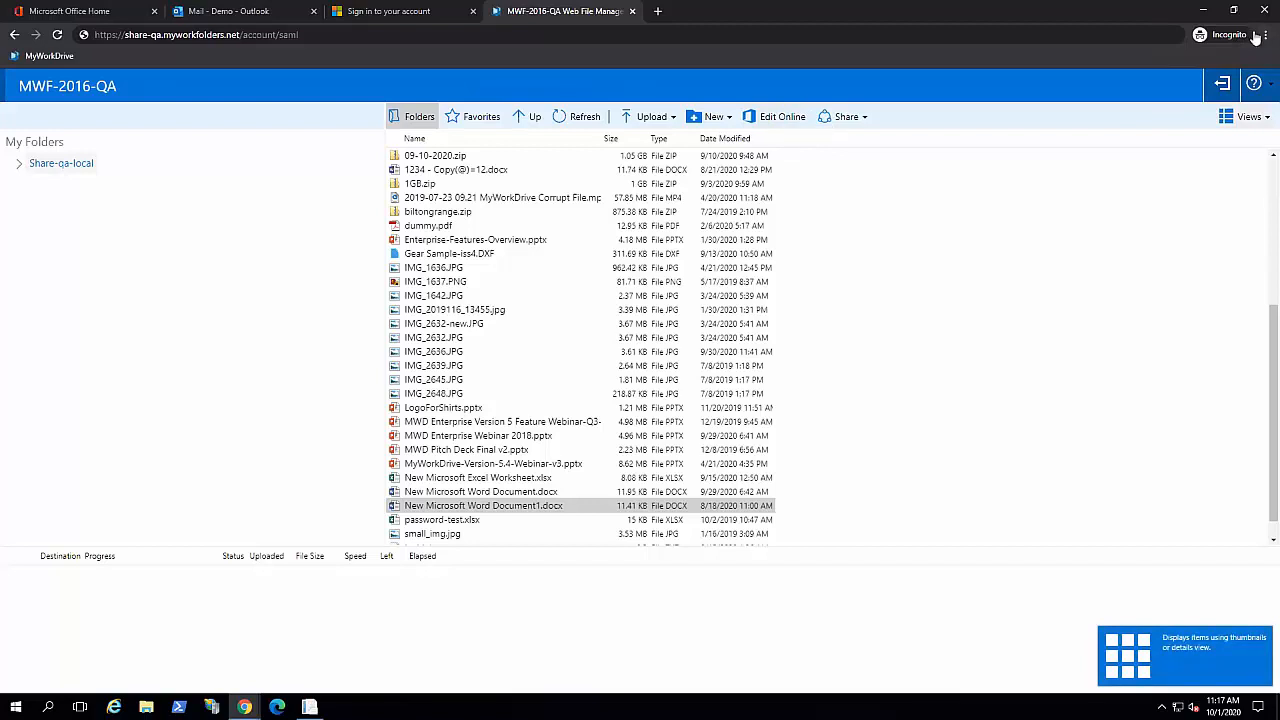
left_click(1203, 10)
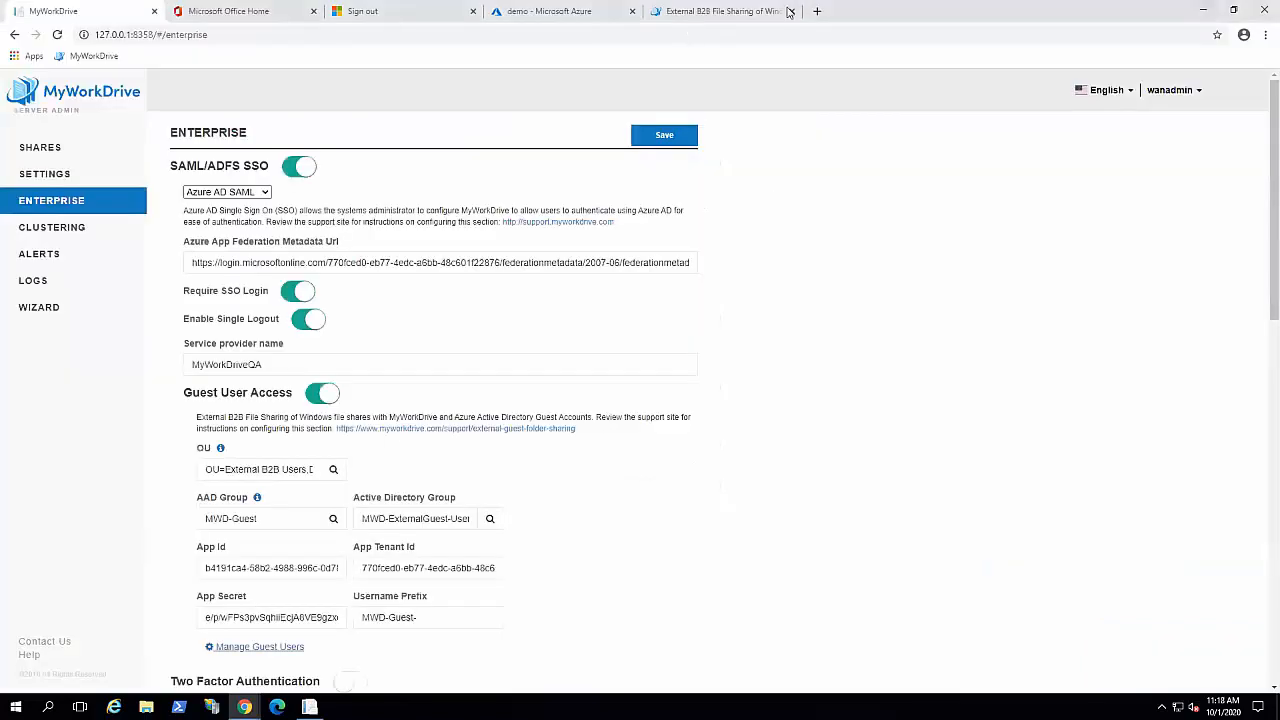
Step: Load the pasted External B2B File Sharing support article URL in a new Chrome tab
left_click(817, 11)
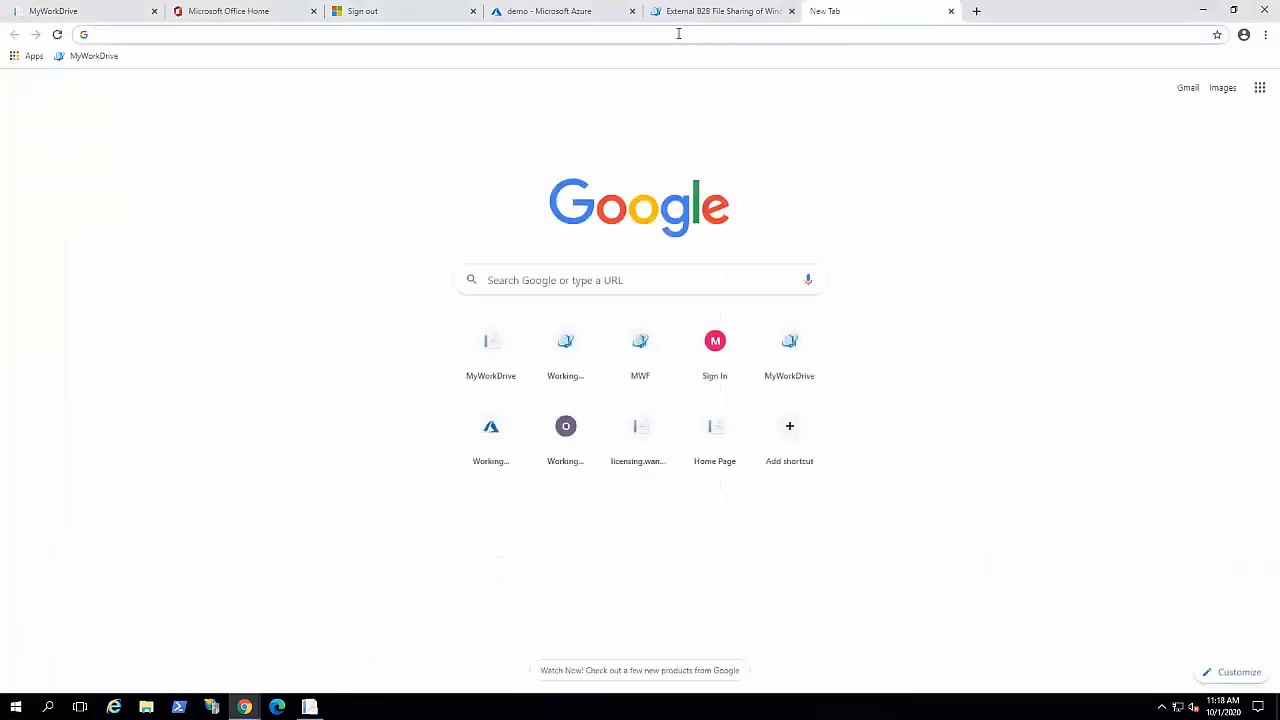
type("https://www.myworkdrive.com/support/external-guest-folder-sharing/")
key("Return")
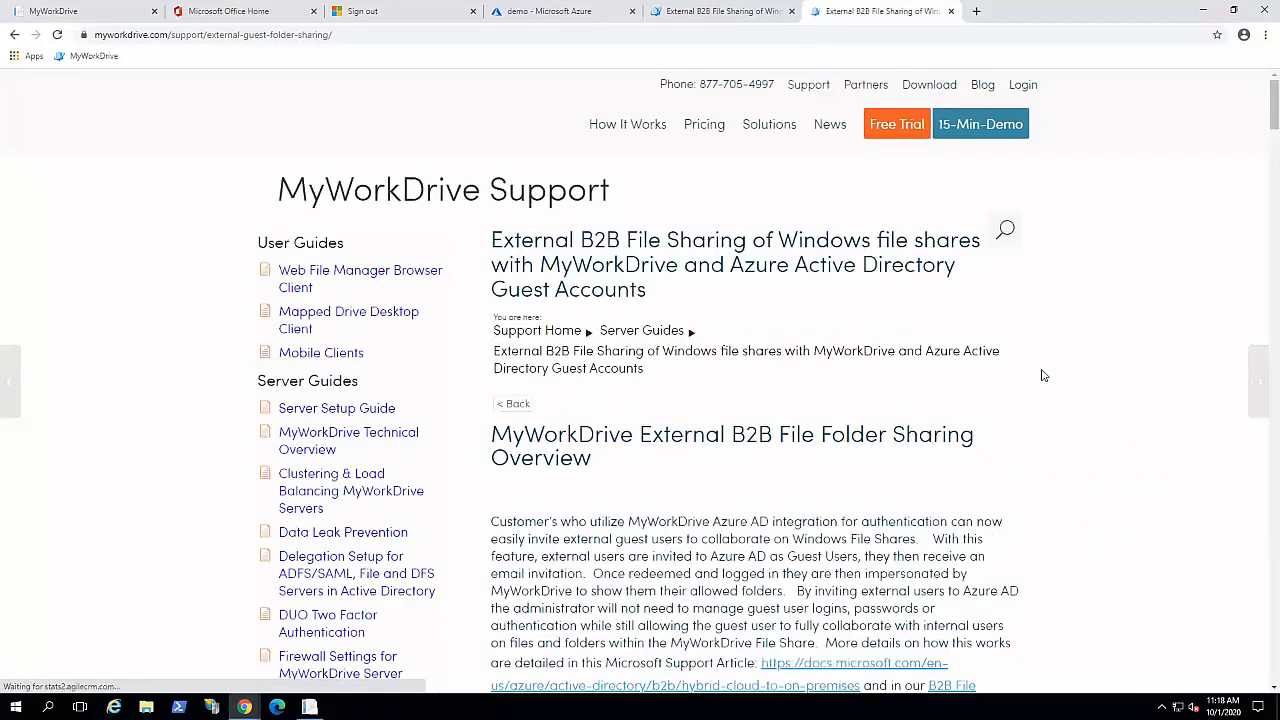
Step: Scroll through the B2B guide's AD group and Azure app registration sections
scroll(1050, 375, "down", 1)
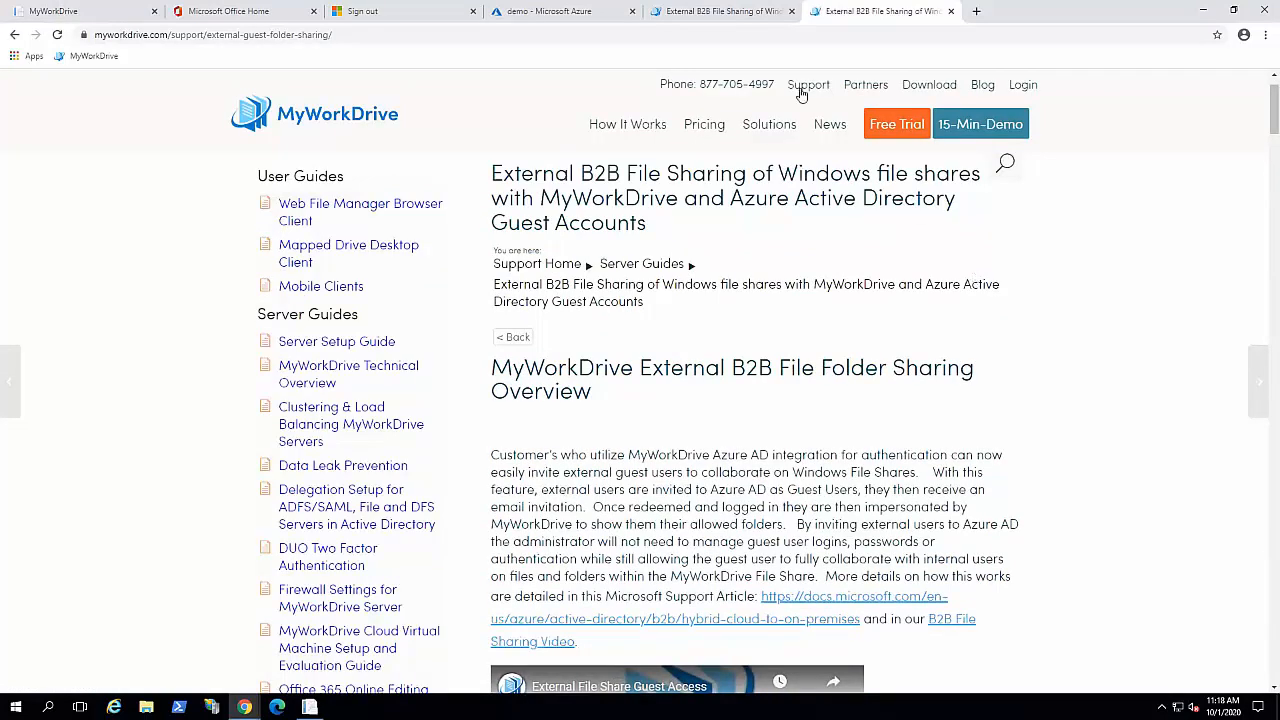
mouse_move(576, 22)
scroll(1000, 350, "down", 20)
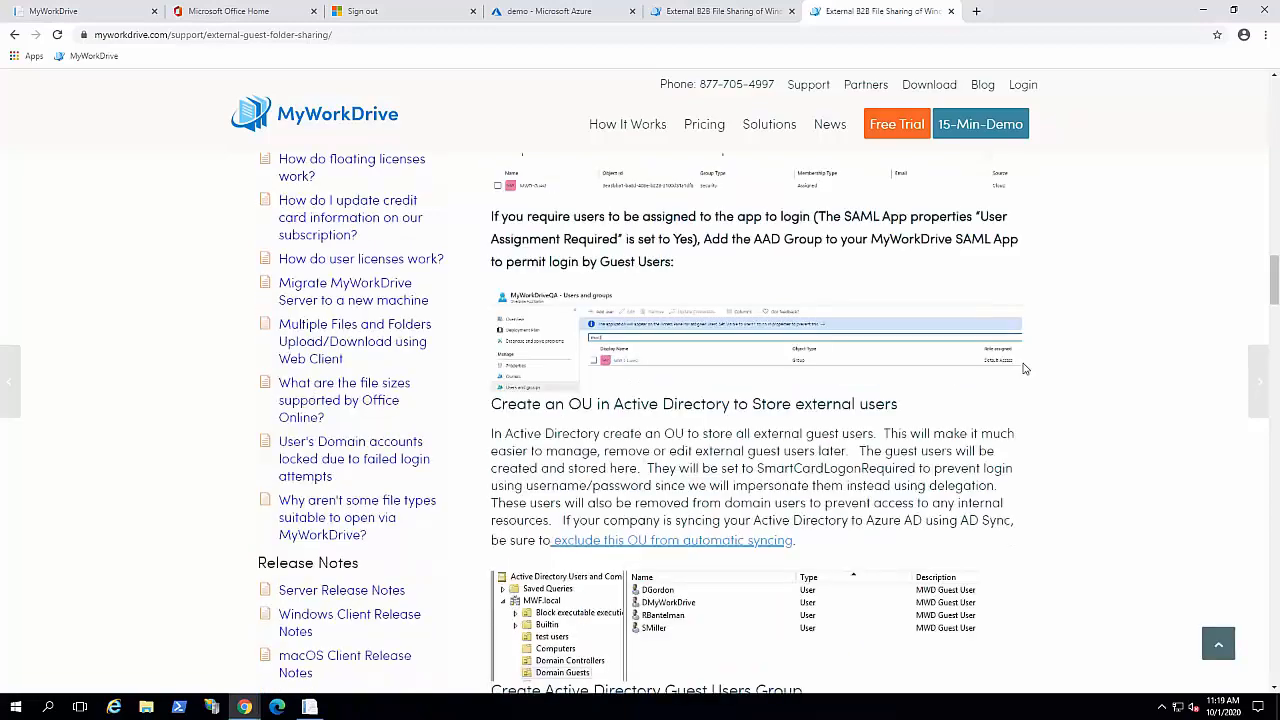
scroll(1024, 369, "down", 3)
scroll(1024, 369, "down", 4)
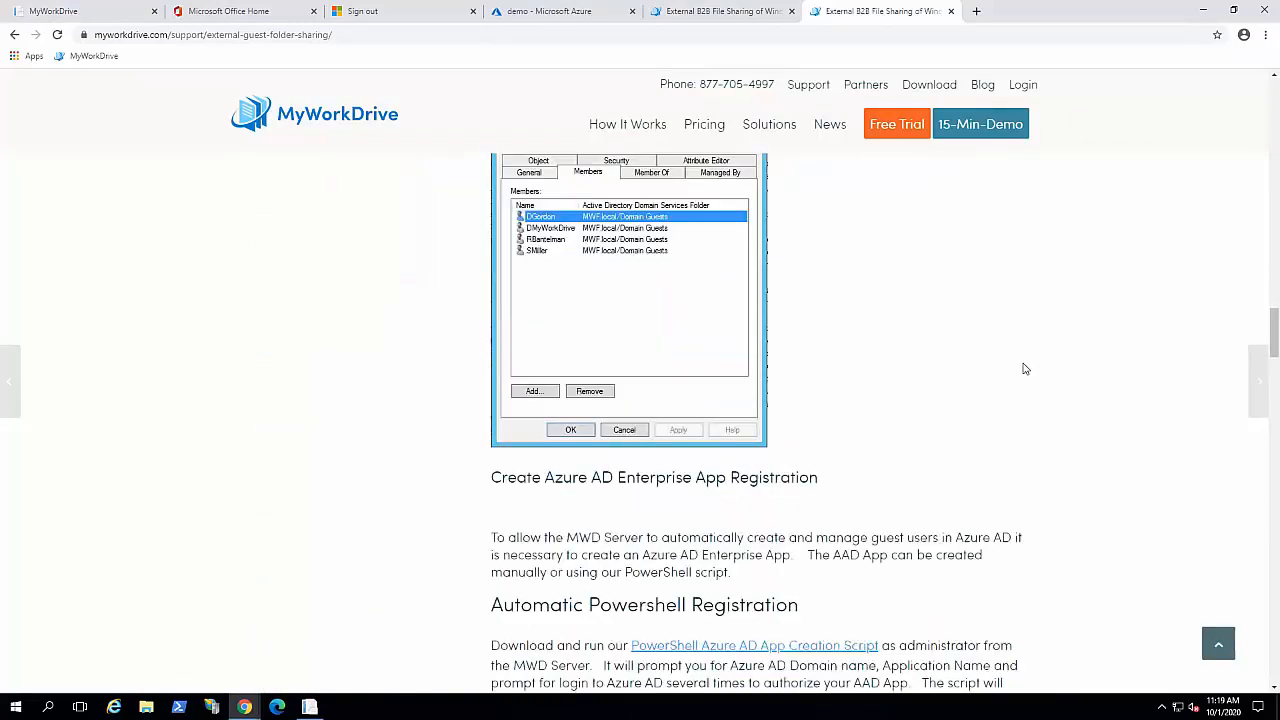
scroll(1024, 369, "down", 5)
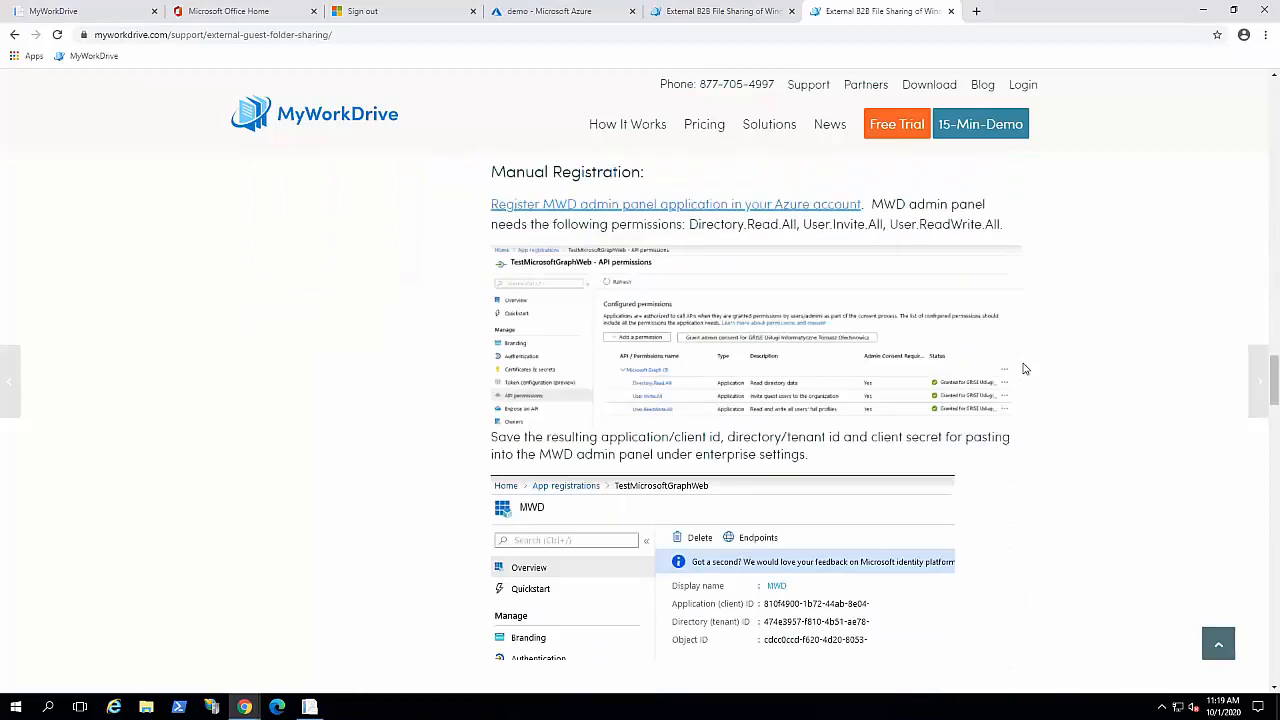
scroll(1024, 369, "down", 2)
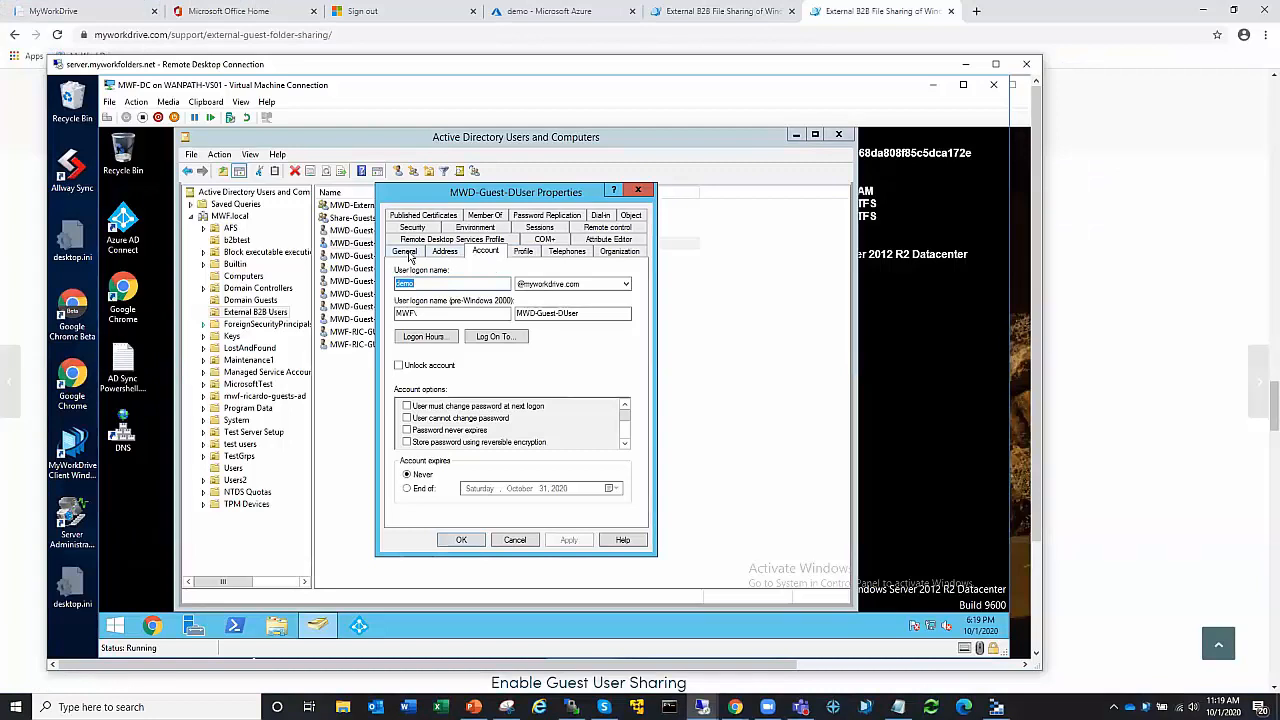
Step: Confirm MWD-Guest-DUser requires a smart card for logon, then return to the B2B article's top
left_click(405, 251)
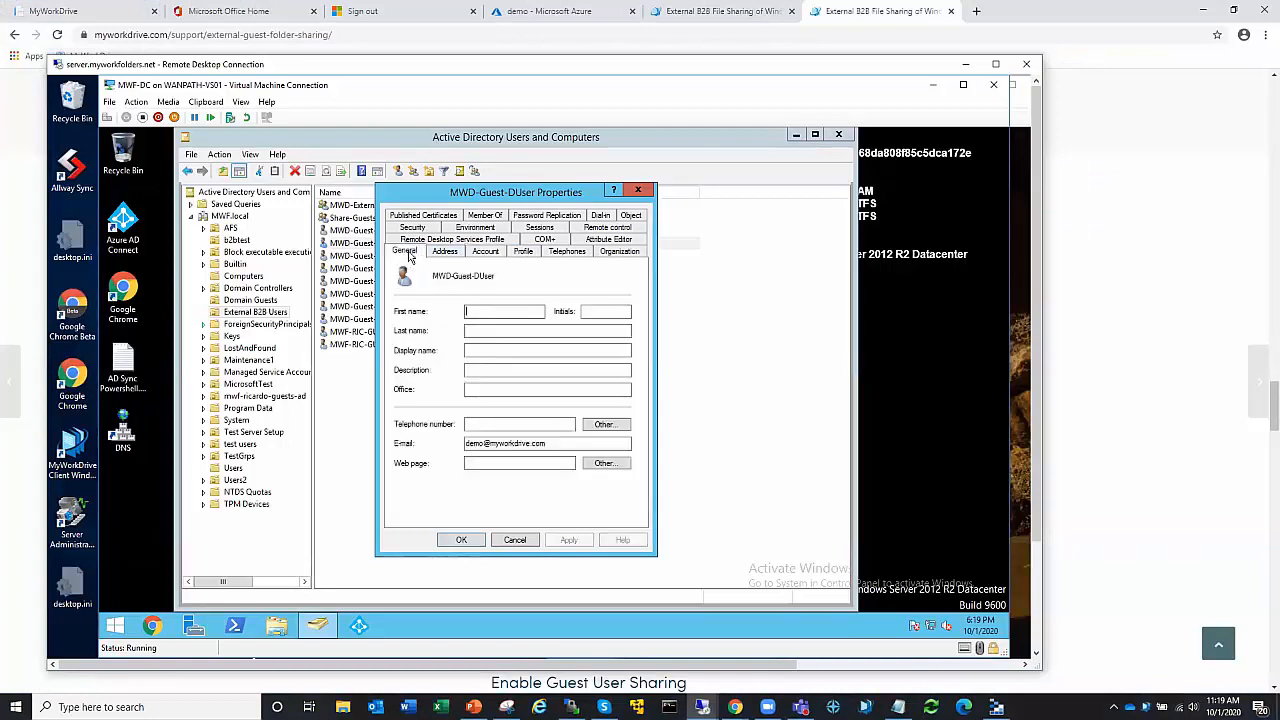
left_click(486, 253)
left_click(625, 445)
left_click(625, 445)
left_click(625, 445)
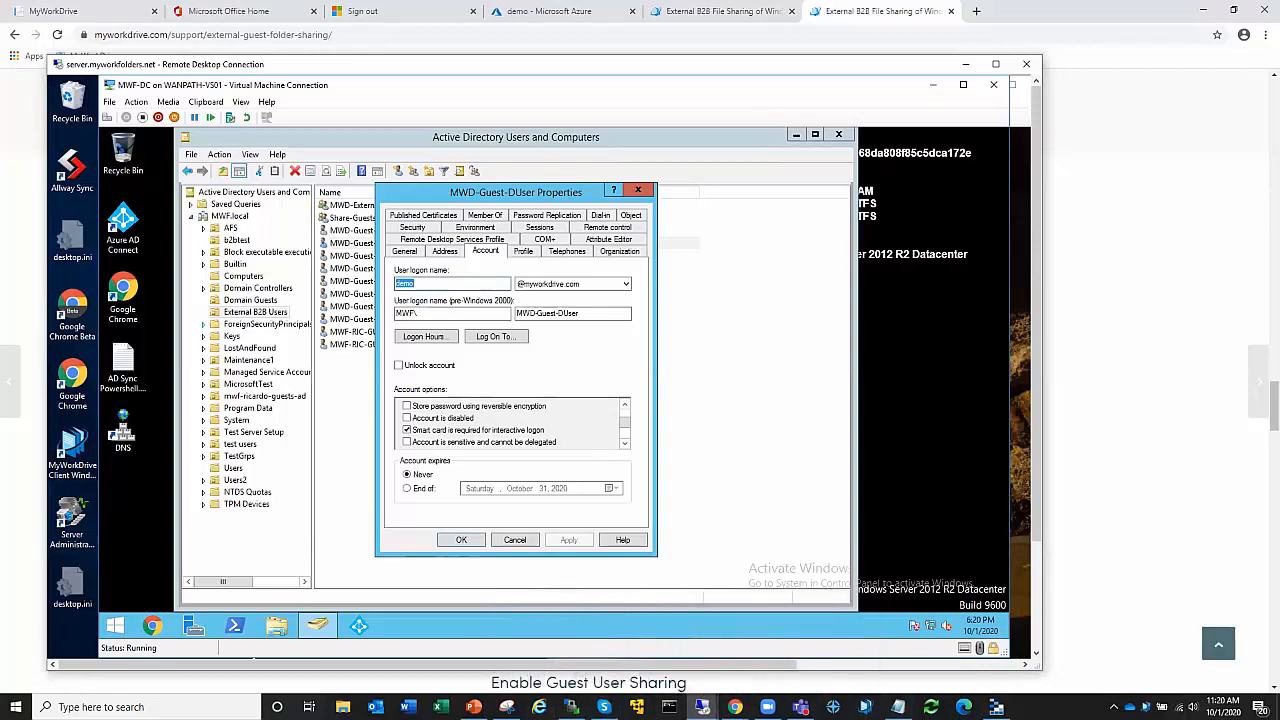
left_click(718, 12)
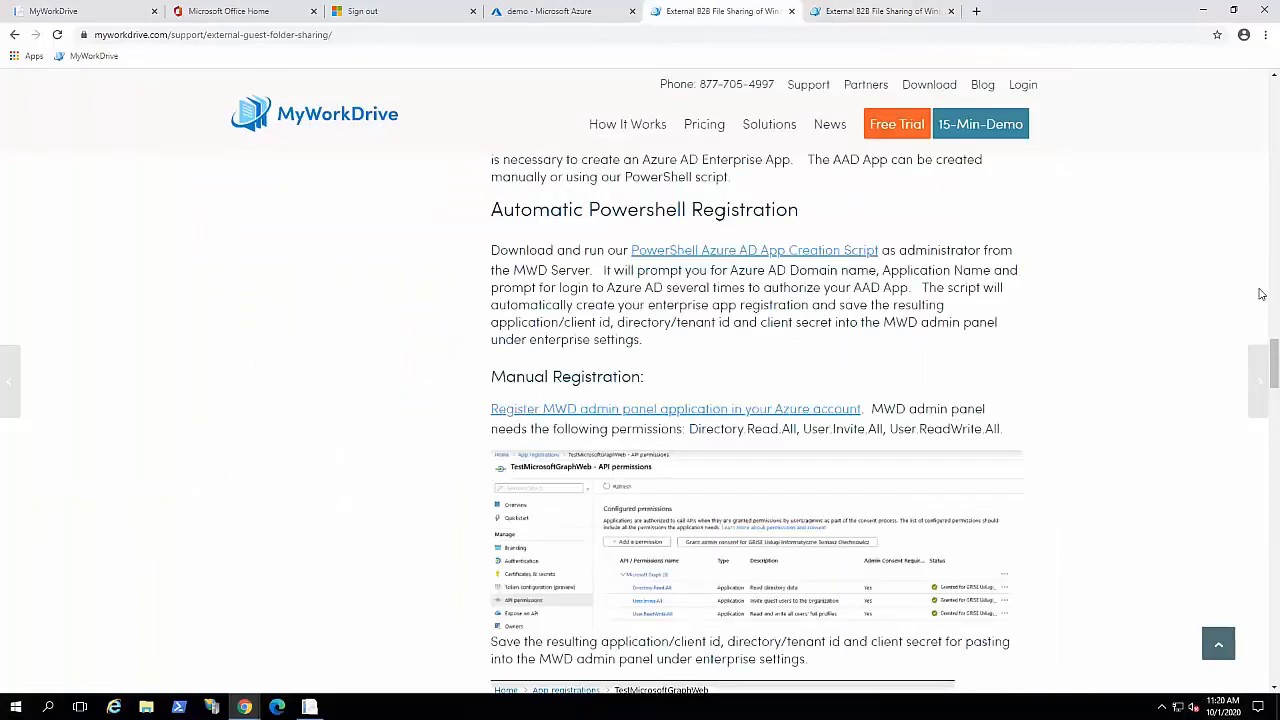
left_click_drag(1273, 362, 1253, 50)
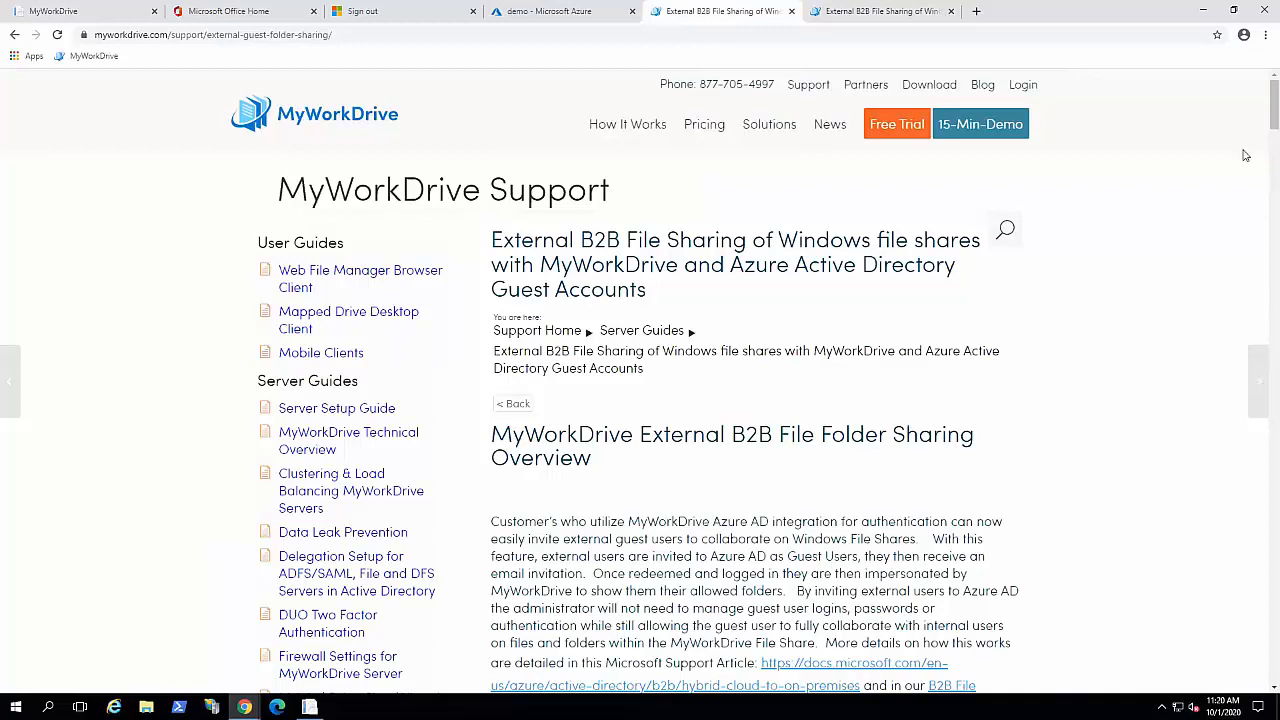
scroll(1138, 533, "down", 1)
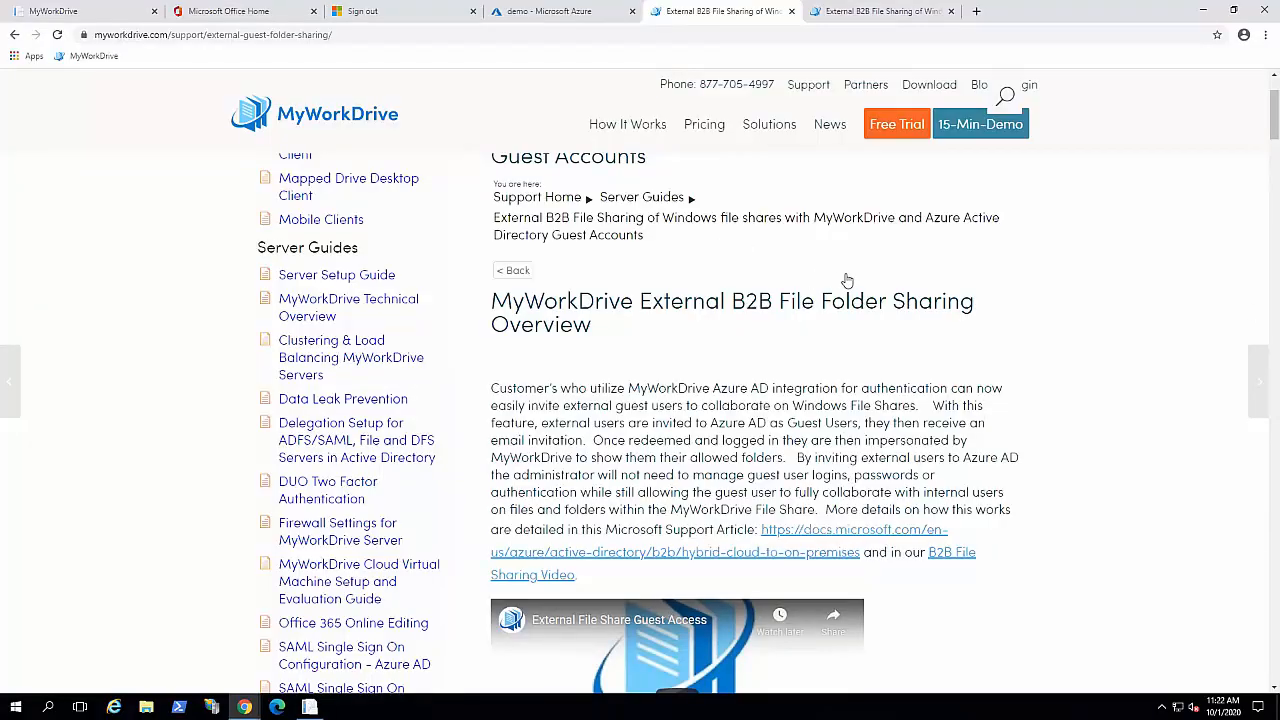
scroll(846, 280, "up", 1)
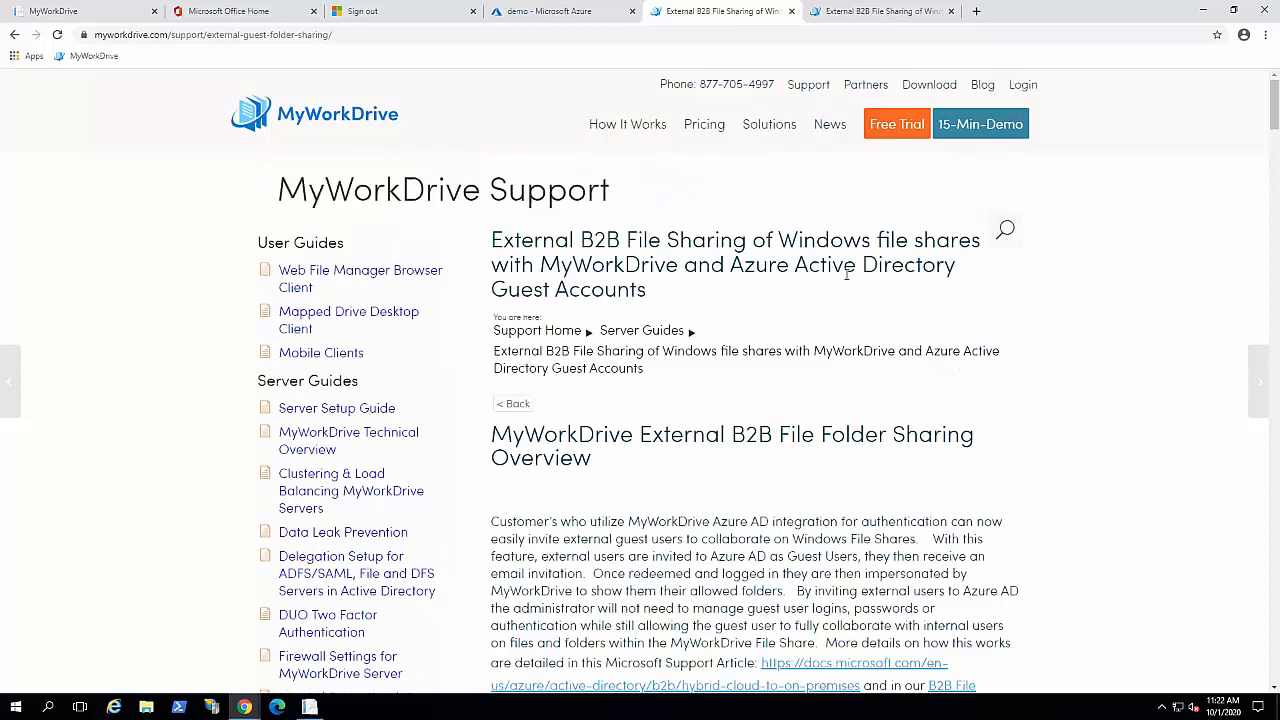